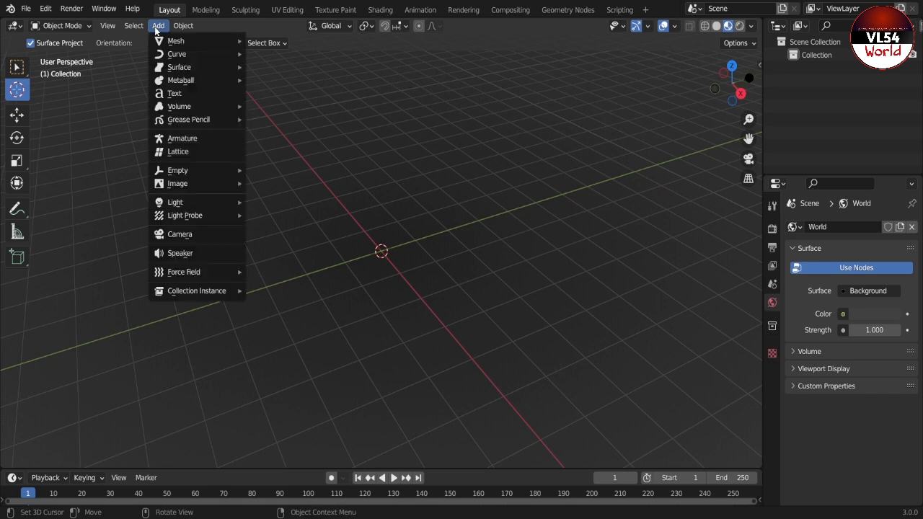
Add a cube mesh to the empty scene and move it freely upward from the origin
{"action": "mouse_move", "coordinate": [180, 41]}
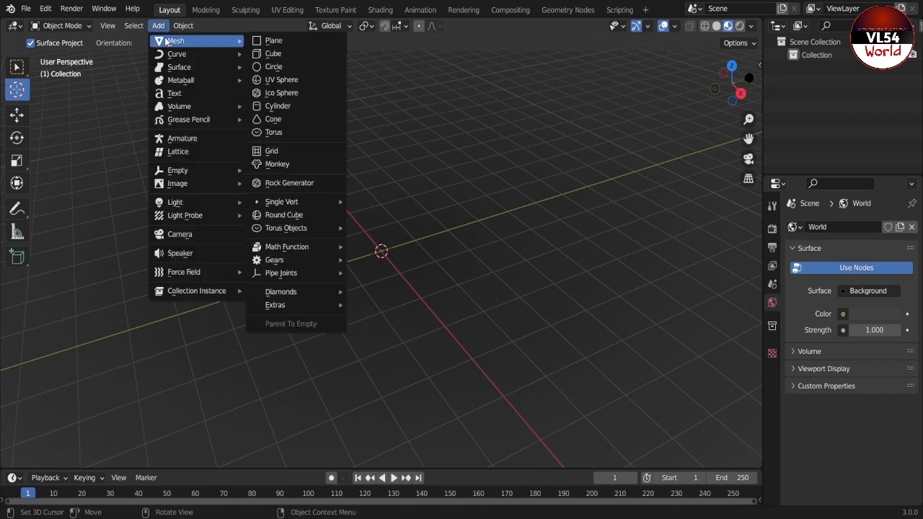
{"action": "left_click", "coordinate": [281, 55]}
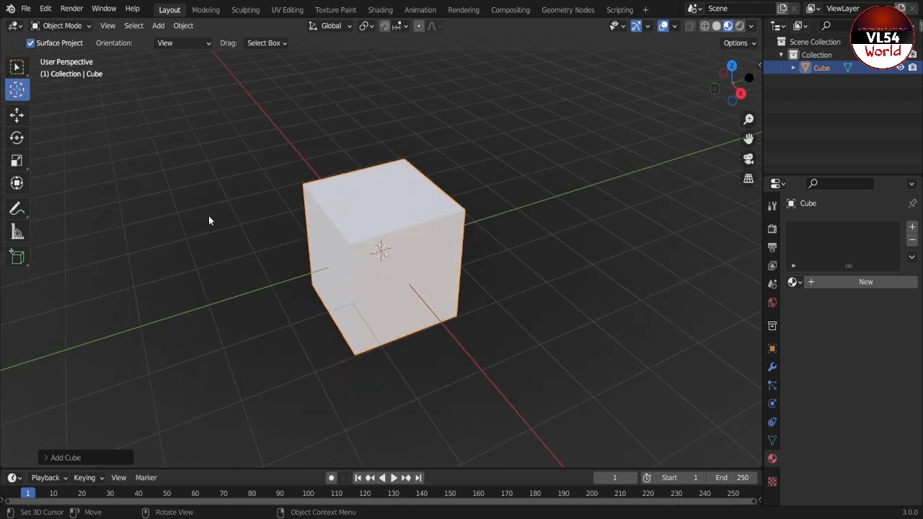
{"action": "key", "text": "g"}
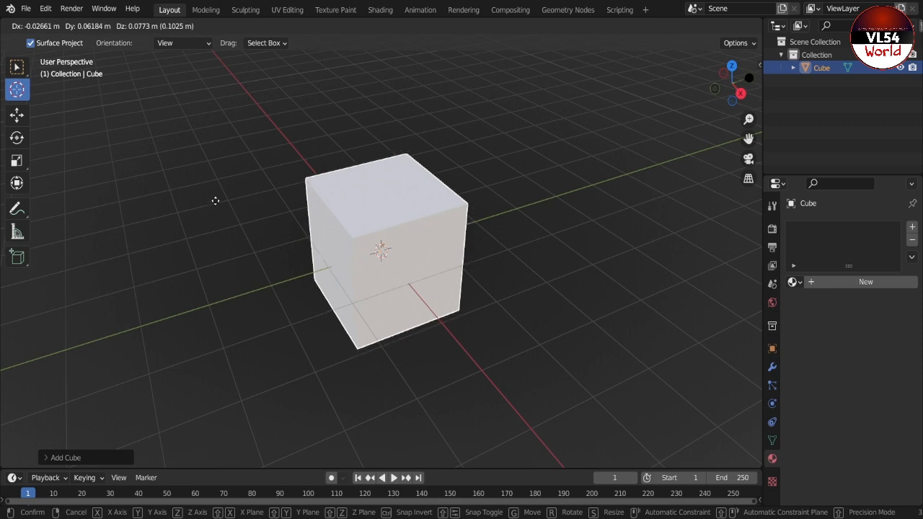
{"action": "left_click", "coordinate": [223, 144]}
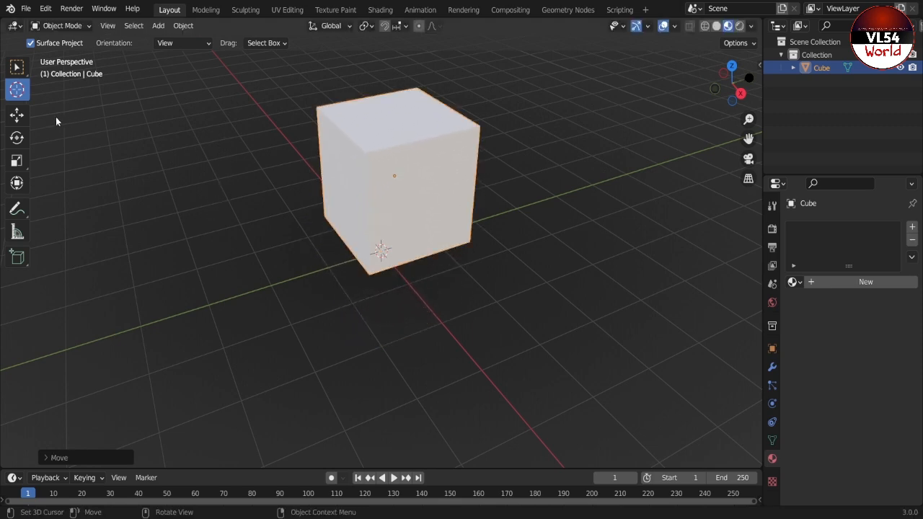
Place the 3D cursor on the cube's front face and reposition the cube along the Z, X and Y axes with the Move tool
{"action": "left_click", "coordinate": [348, 147]}
{"action": "left_click", "coordinate": [387, 202]}
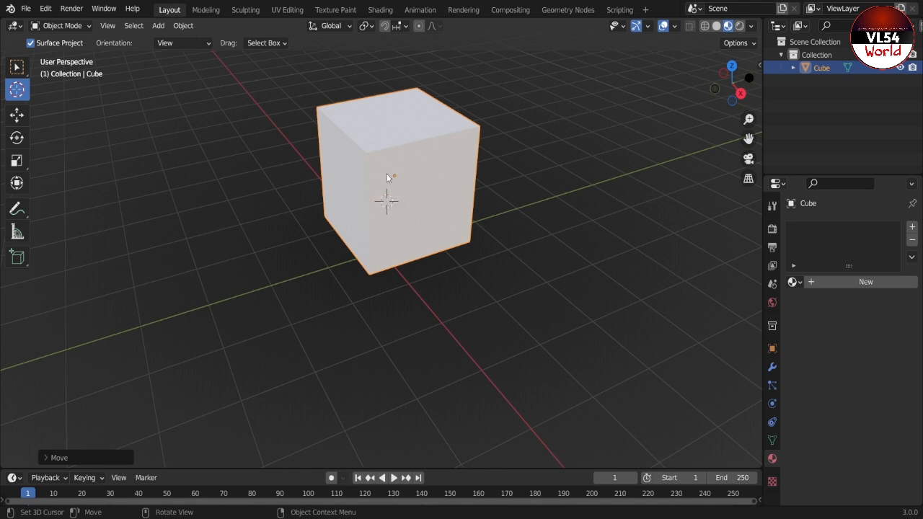
{"action": "left_click", "coordinate": [17, 115]}
{"action": "left_click_drag", "start_coordinate": [395, 128], "coordinate": [396, 110]}
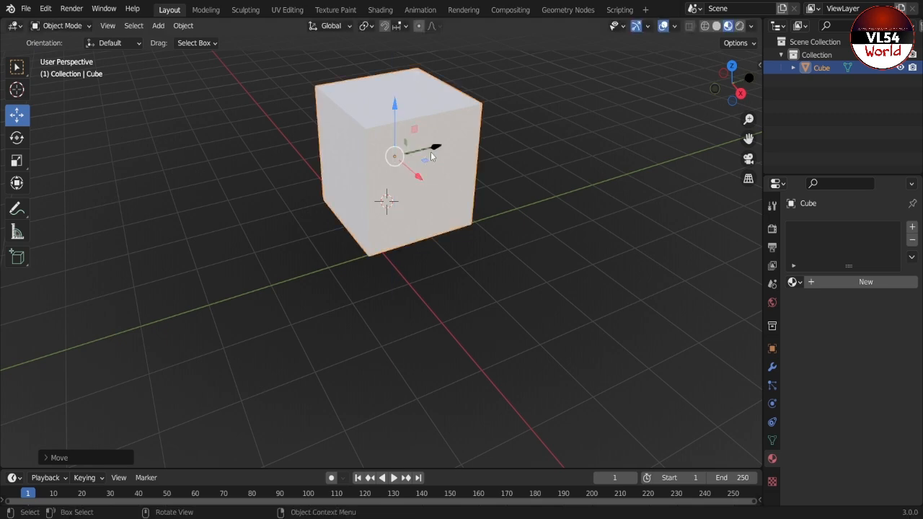
{"action": "left_click_drag", "start_coordinate": [431, 152], "coordinate": [415, 225]}
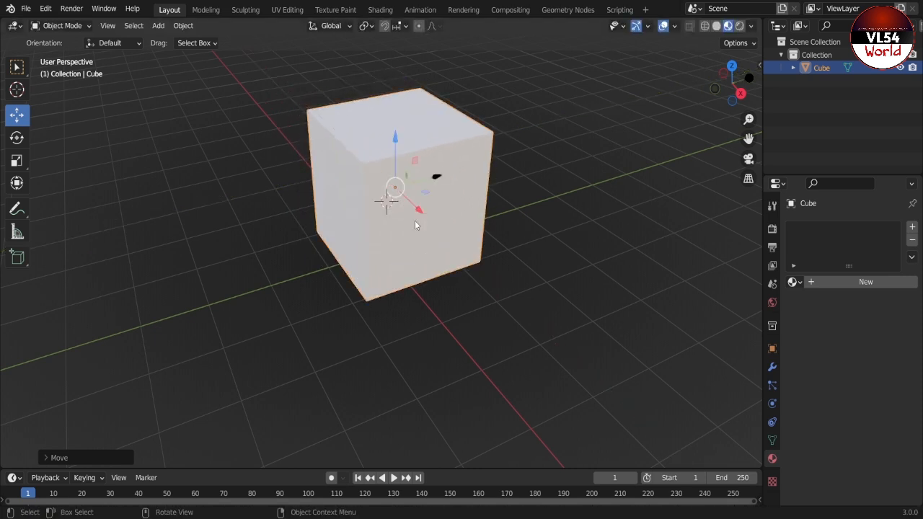
{"action": "left_click_drag", "start_coordinate": [433, 181], "coordinate": [413, 191]}
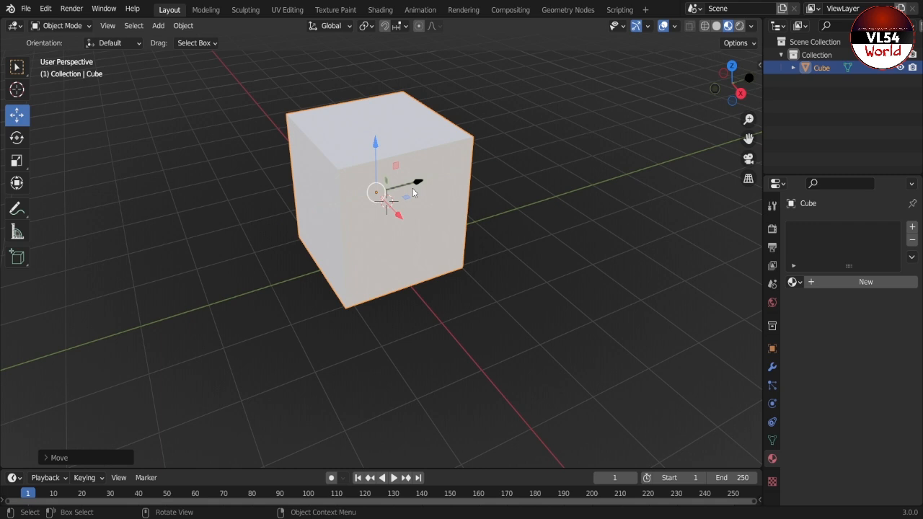
In Edit Mode, divide the cube's front face into four vertical strips with three evenly spaced loop cuts
{"action": "scroll", "coordinate": [479, 220], "scroll_direction": "down", "scroll_amount": 1}
{"action": "scroll", "coordinate": [481, 221], "scroll_direction": "up", "scroll_amount": 1}
{"action": "left_click_drag", "start_coordinate": [749, 138], "coordinate": [749, 174]}
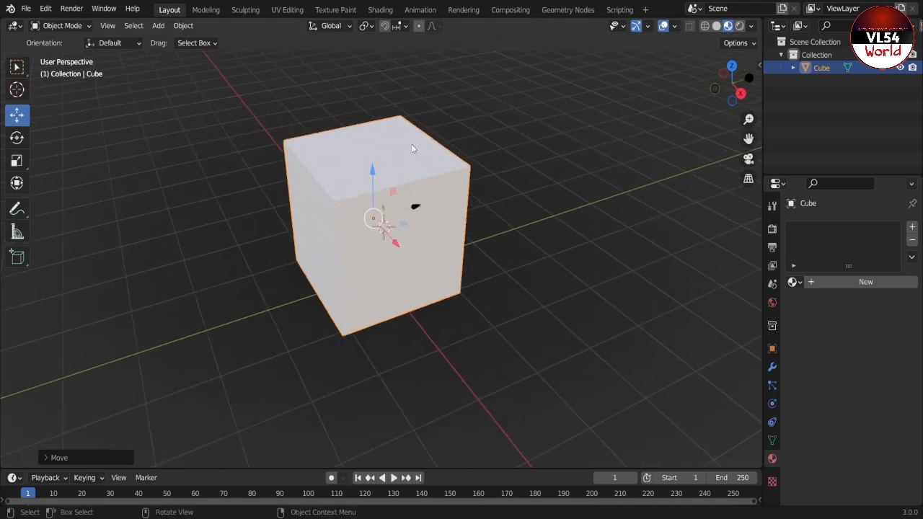
{"action": "scroll", "coordinate": [409, 147], "scroll_direction": "up", "scroll_amount": 1}
{"action": "scroll", "coordinate": [409, 148], "scroll_direction": "down", "scroll_amount": 1}
{"action": "scroll", "coordinate": [409, 148], "scroll_direction": "up", "scroll_amount": 1}
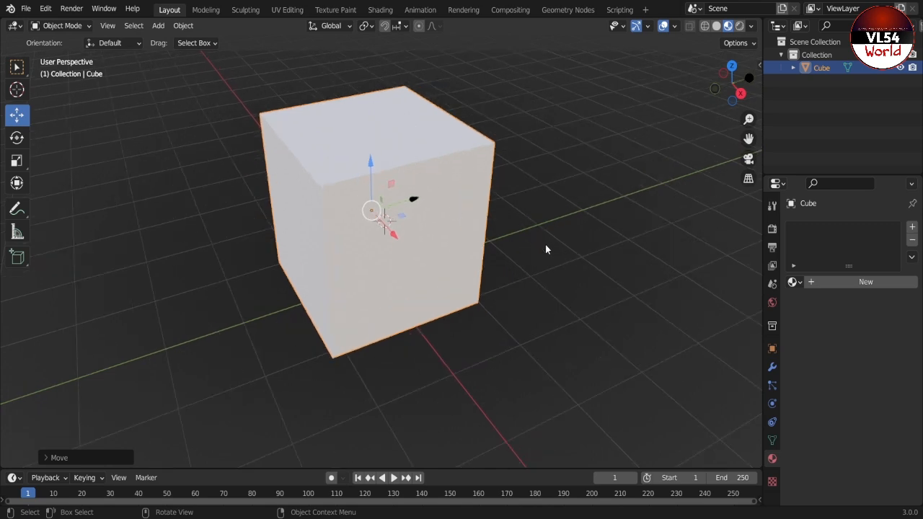
{"action": "key", "text": "Tab"}
{"action": "left_click", "coordinate": [129, 180]}
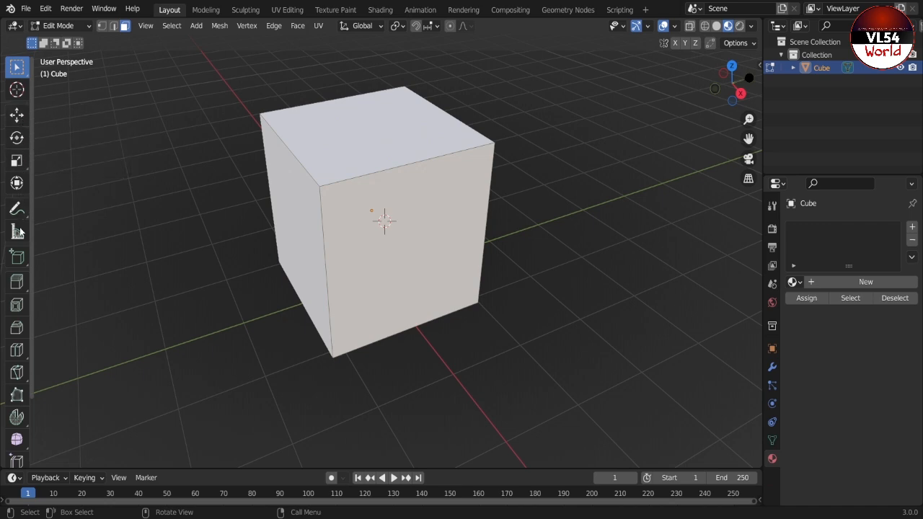
{"action": "left_click", "coordinate": [17, 350]}
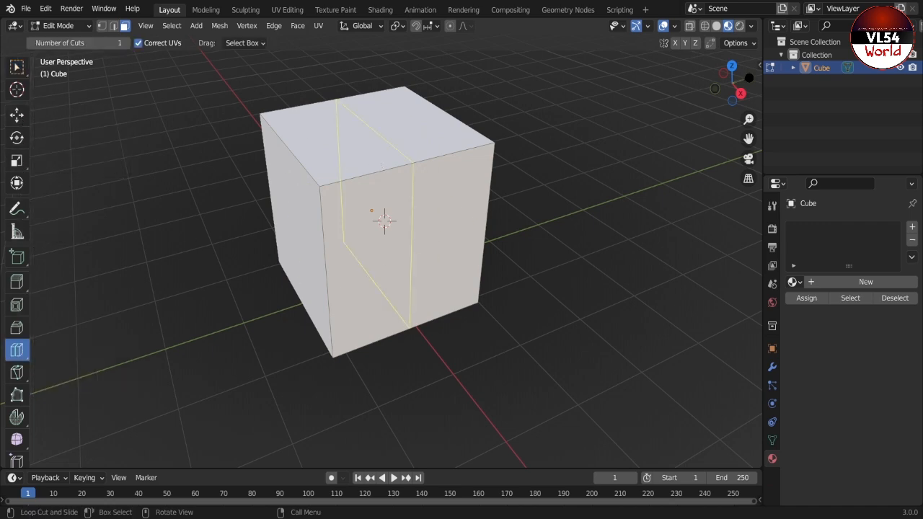
{"action": "left_click", "coordinate": [381, 166]}
{"action": "left_click", "coordinate": [364, 174]}
{"action": "left_click", "coordinate": [451, 154]}
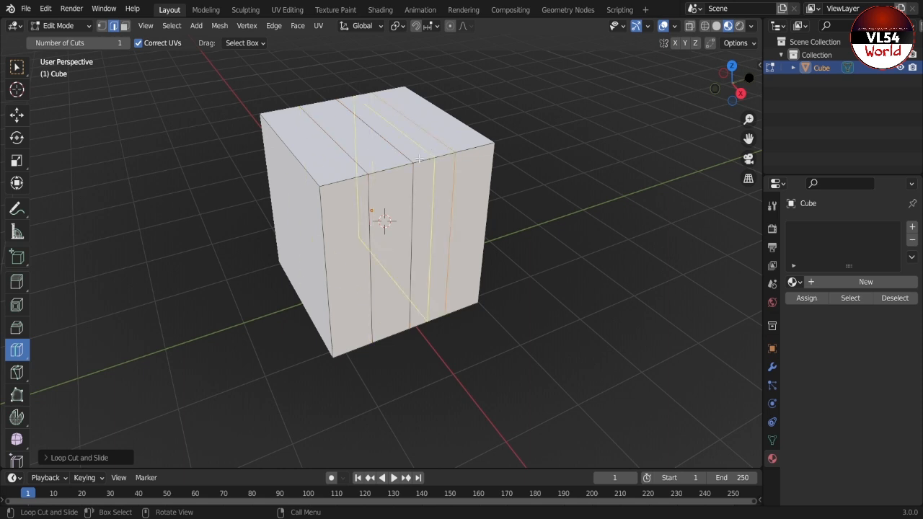
Add three evenly spaced loop cuts in each of the two remaining directions, giving every side a 4 by 4 grid
{"action": "left_click", "coordinate": [312, 164]}
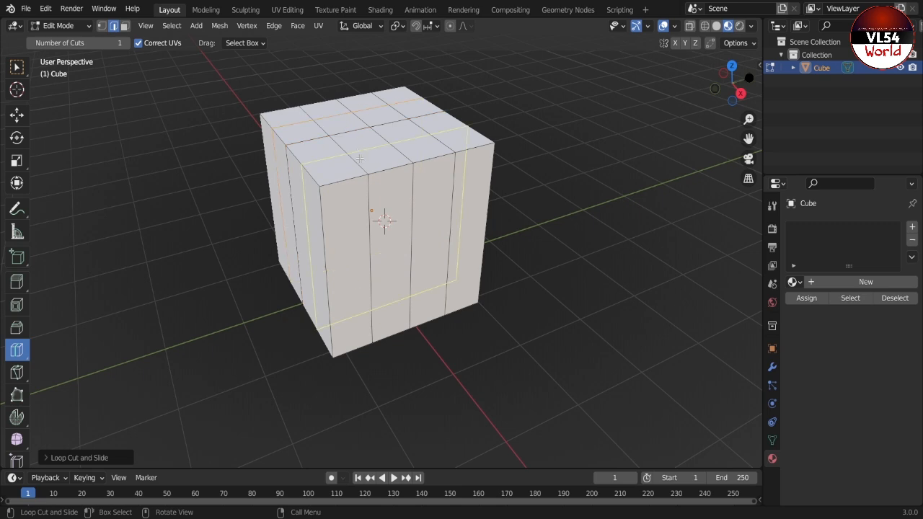
{"action": "left_click", "coordinate": [361, 155]}
{"action": "left_click", "coordinate": [364, 244]}
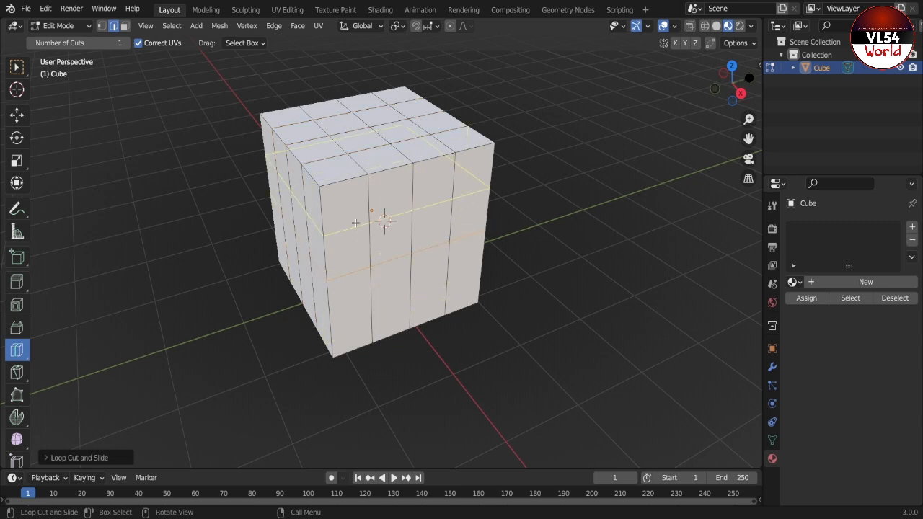
{"action": "left_click", "coordinate": [356, 224]}
{"action": "left_click", "coordinate": [393, 303]}
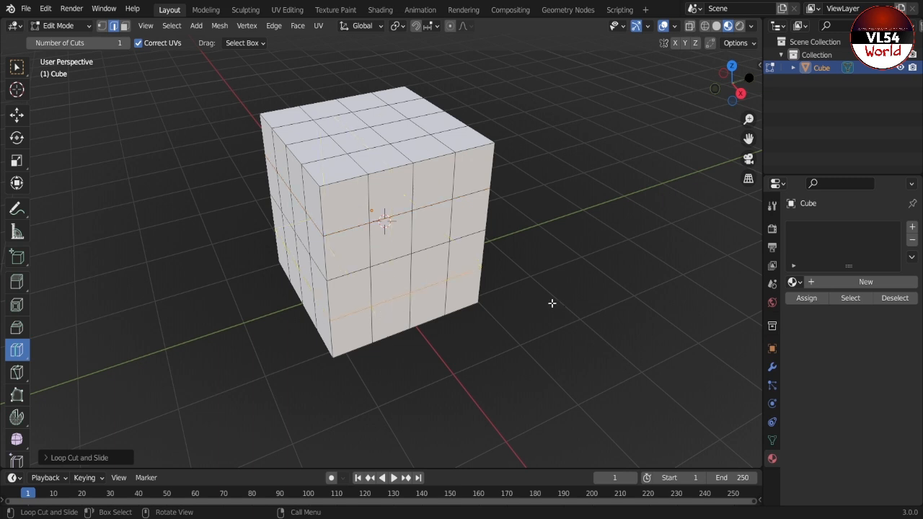
Set the mesh selection mode to faces and activate the Move tool
{"action": "middle_click_drag", "start_coordinate": [505, 250], "coordinate": [511, 266]}
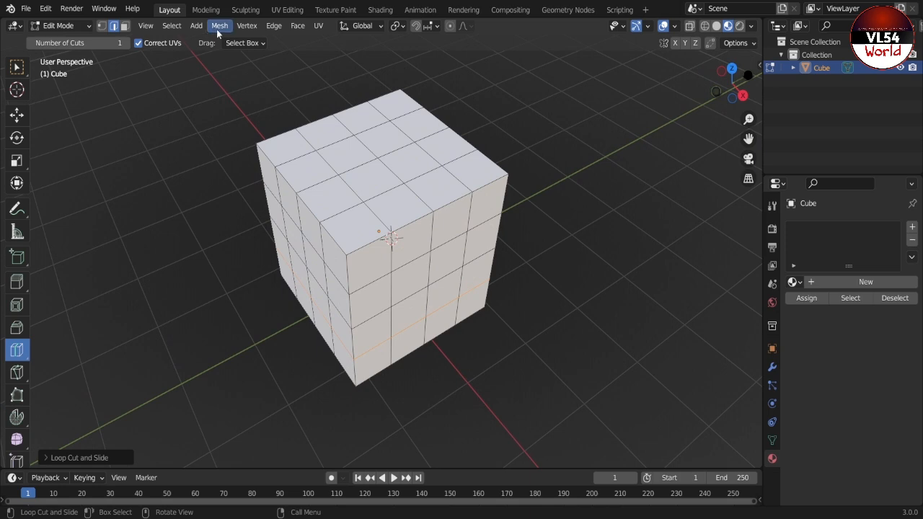
{"action": "left_click", "coordinate": [124, 26]}
{"action": "left_click", "coordinate": [17, 114]}
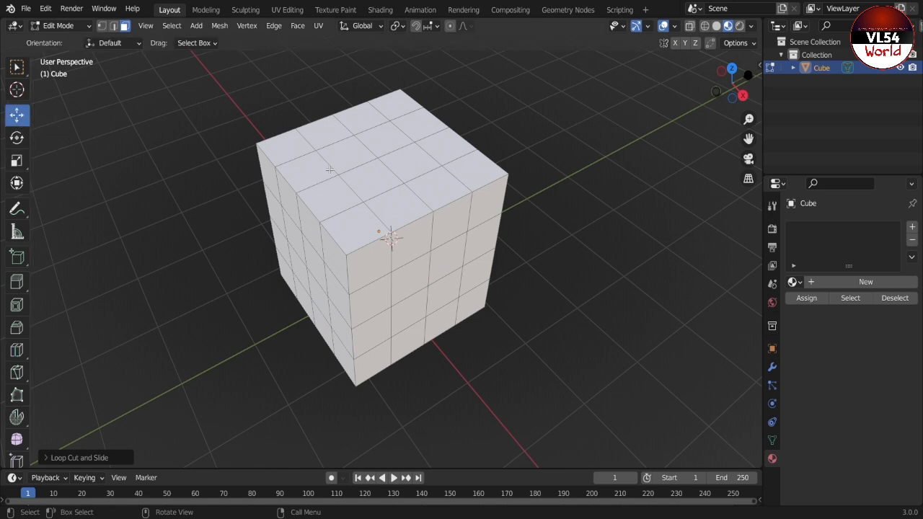
{"action": "left_click", "coordinate": [330, 132]}
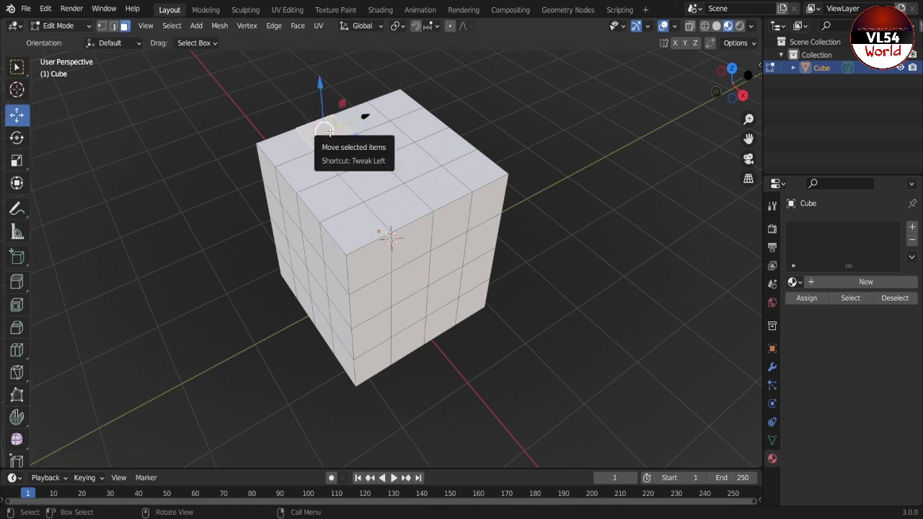
{"action": "key", "text": "ctrl"}
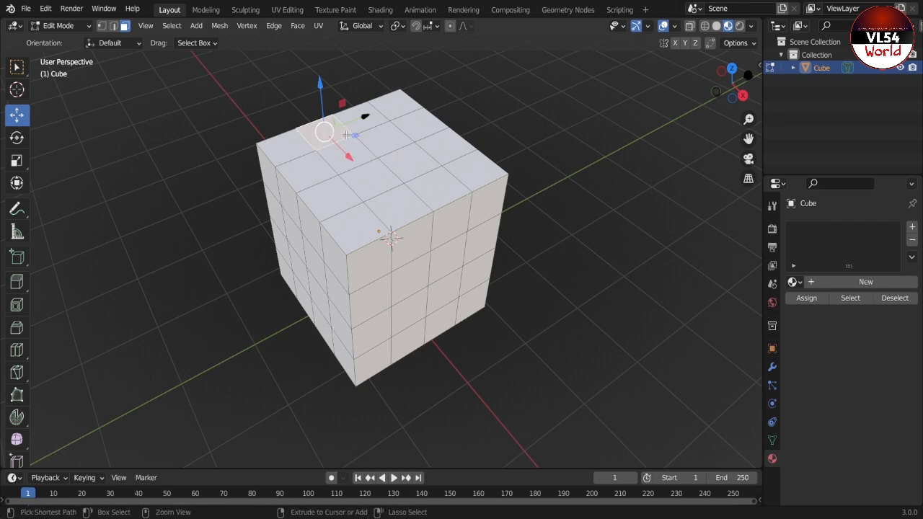
{"action": "left_click", "coordinate": [396, 149], "text": "ctrl"}
{"action": "left_click", "coordinate": [401, 160], "text": "ctrl"}
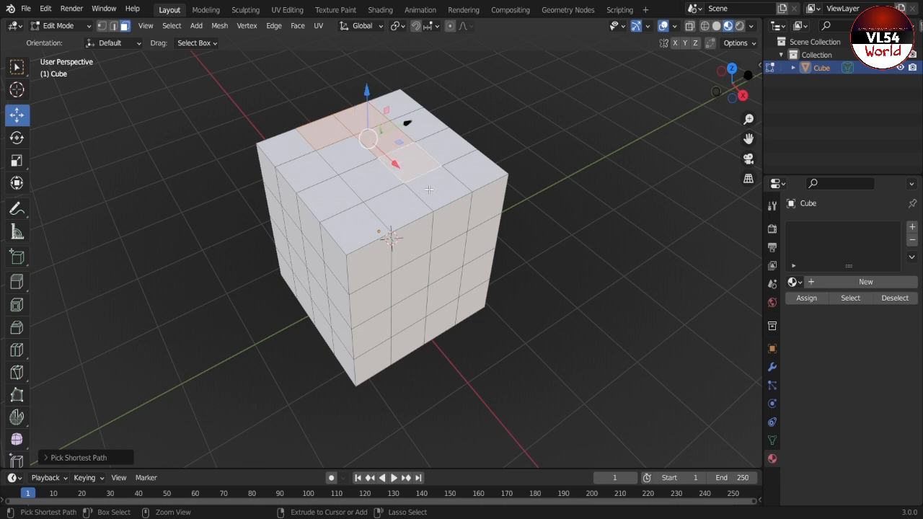
{"action": "left_click", "coordinate": [430, 191], "text": "ctrl"}
{"action": "left_click", "coordinate": [482, 105]}
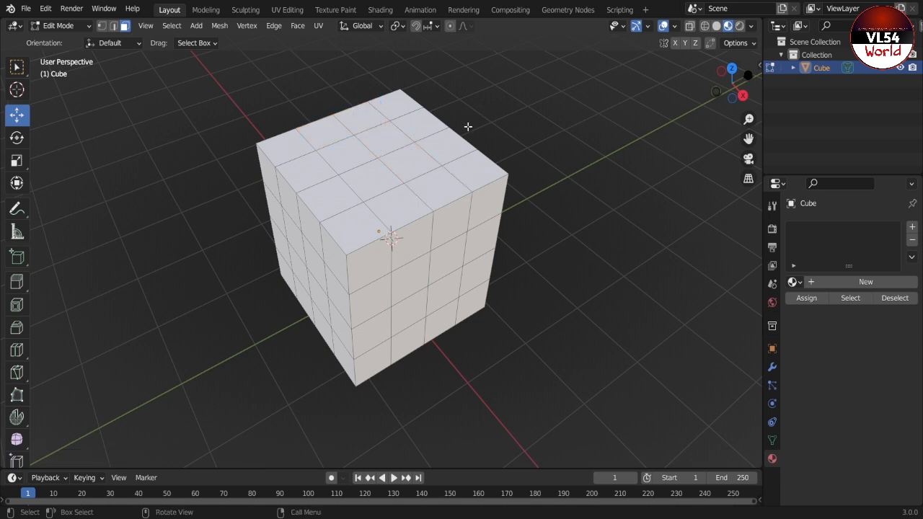
{"action": "left_click", "coordinate": [294, 137], "text": "ctrl"}
{"action": "left_click", "coordinate": [365, 157], "text": "ctrl"}
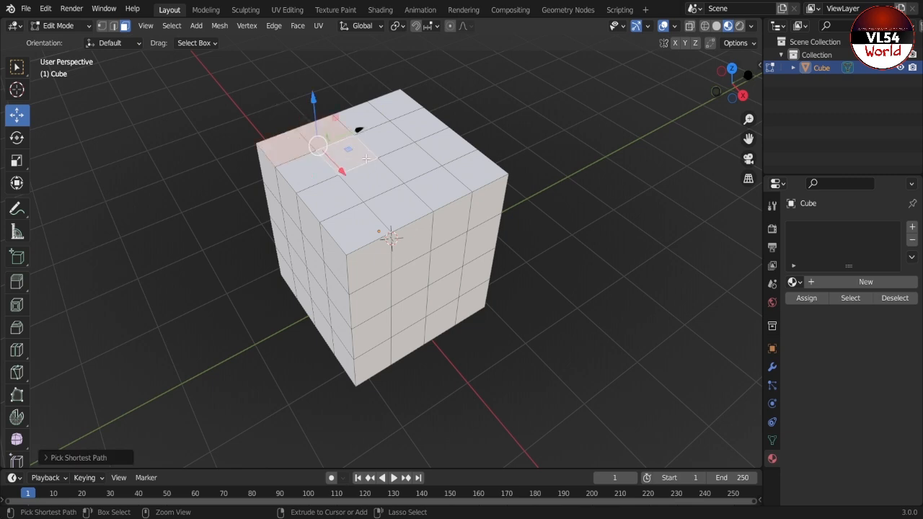
{"action": "left_click", "coordinate": [470, 123]}
Select the four corner faces and two neighbouring inner faces on the cube's top side together
{"action": "left_click", "coordinate": [283, 143]}
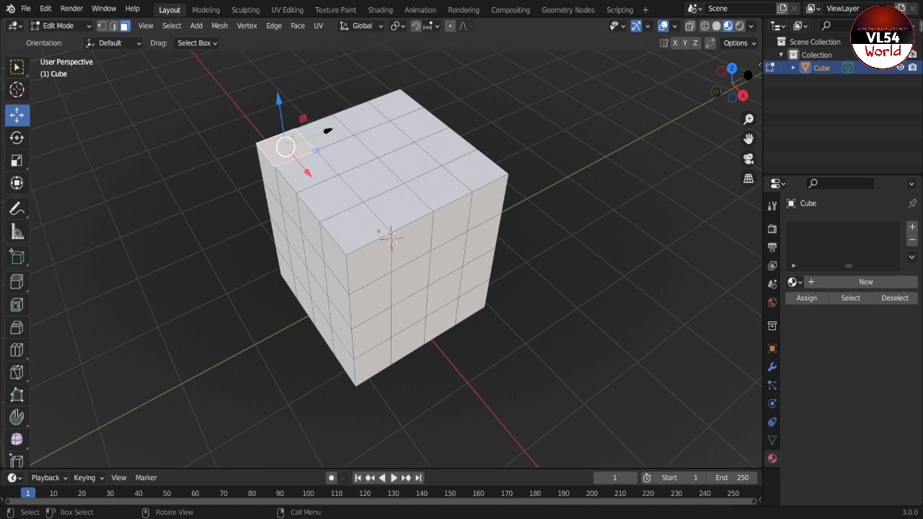
{"action": "left_click", "coordinate": [350, 159], "text": "shift"}
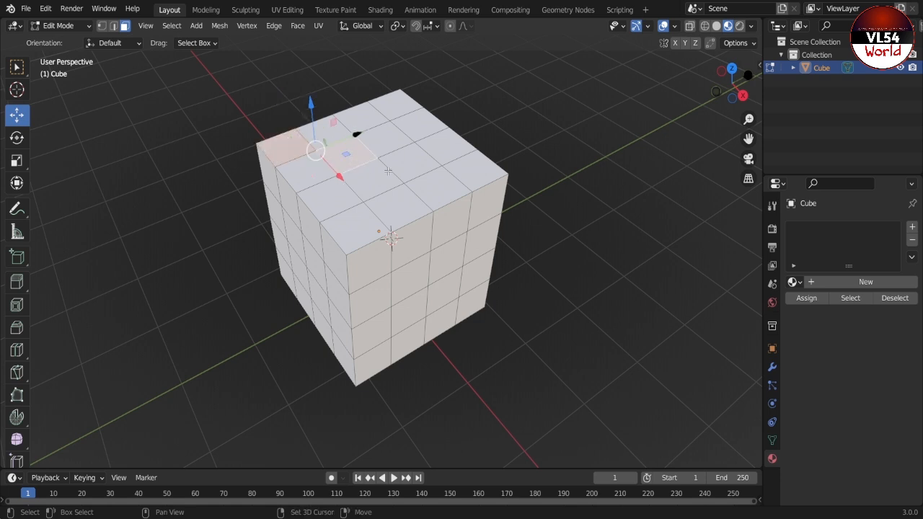
{"action": "left_click", "coordinate": [401, 166], "text": "shift"}
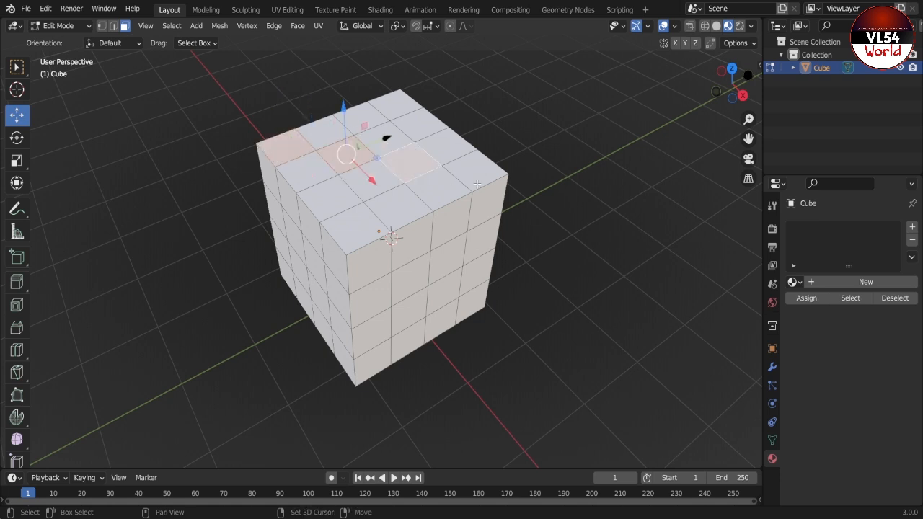
{"action": "left_click", "coordinate": [401, 104], "text": "shift"}
{"action": "left_click", "coordinate": [360, 232], "text": "shift"}
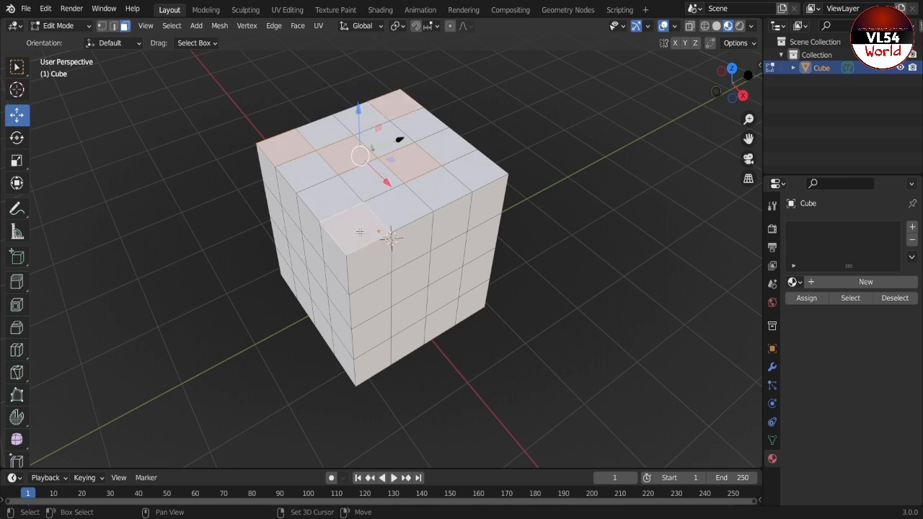
{"action": "left_click", "coordinate": [472, 179], "text": "shift"}
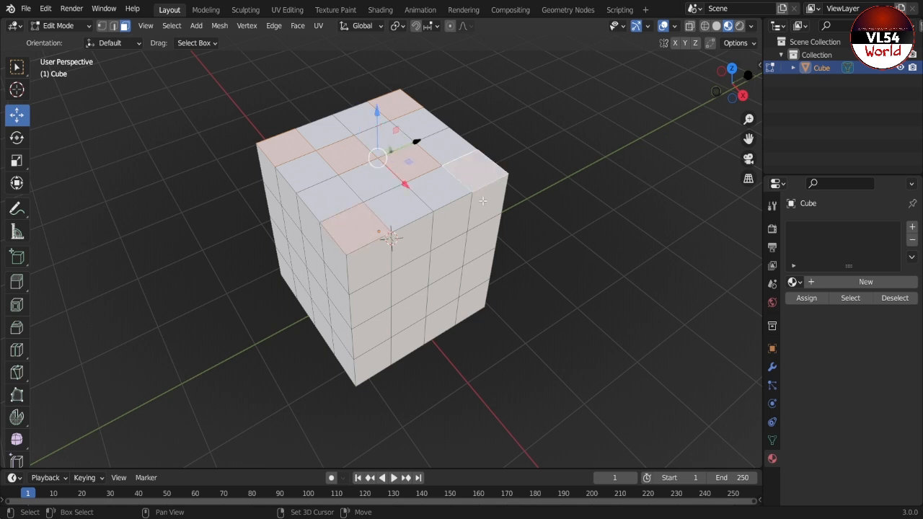
Extend the selection with five scattered faces on the cube's front side and three on the adjoining narrow side
{"action": "left_click", "coordinate": [418, 276], "text": "shift"}
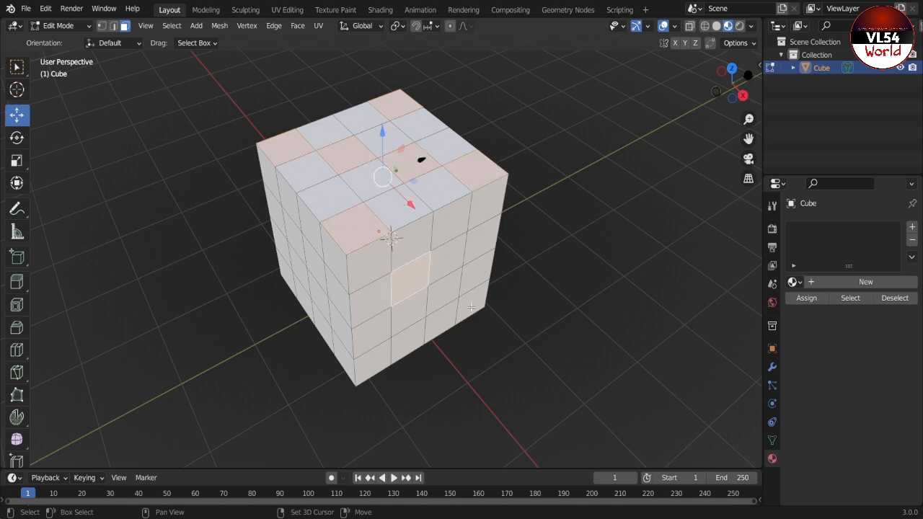
{"action": "left_click", "coordinate": [471, 308], "text": "shift"}
{"action": "left_click", "coordinate": [375, 361], "text": "shift"}
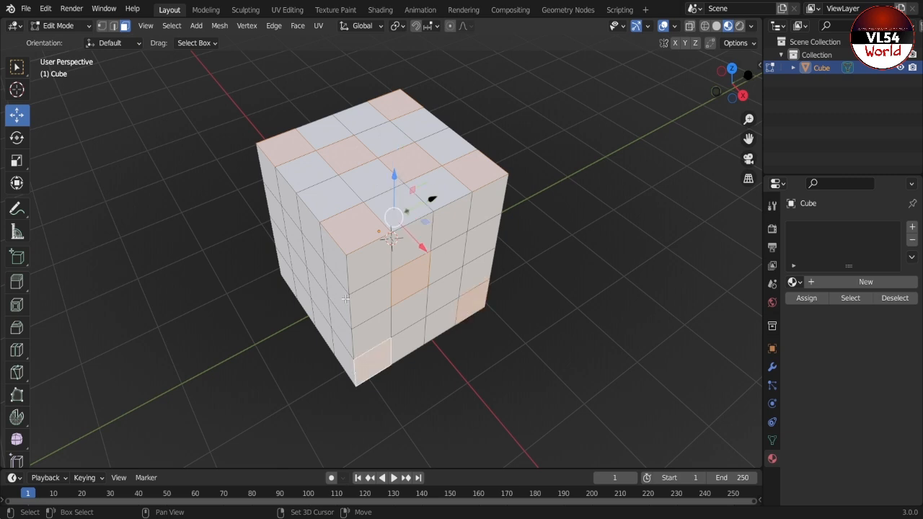
{"action": "left_click", "coordinate": [314, 269], "text": "shift"}
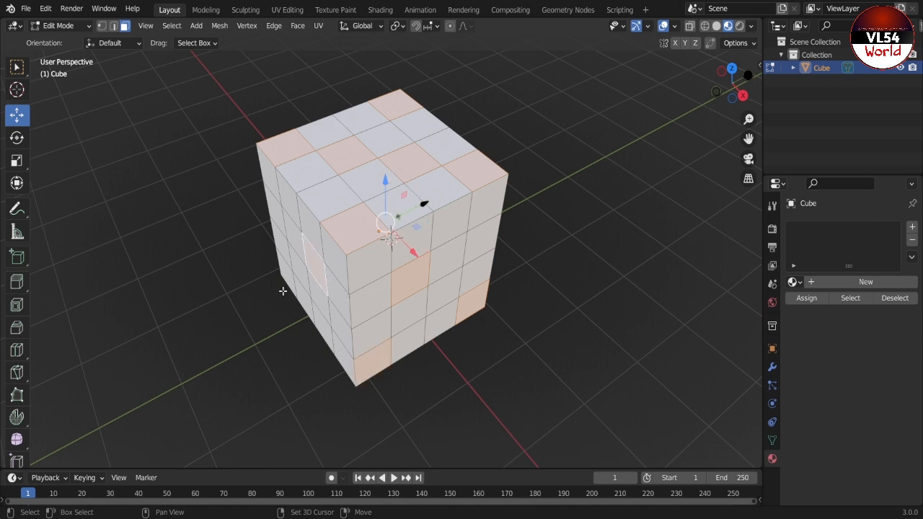
{"action": "left_click", "coordinate": [278, 213], "text": "shift"}
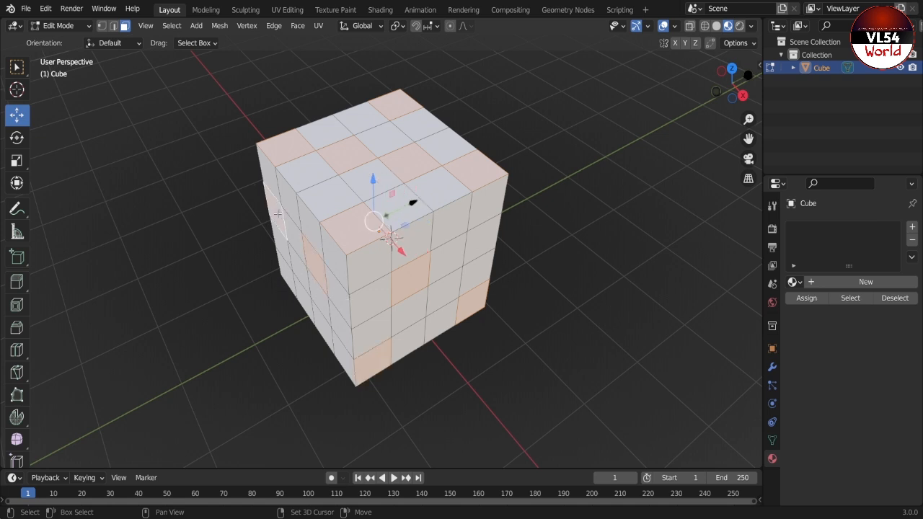
{"action": "left_click", "coordinate": [303, 297], "text": "shift"}
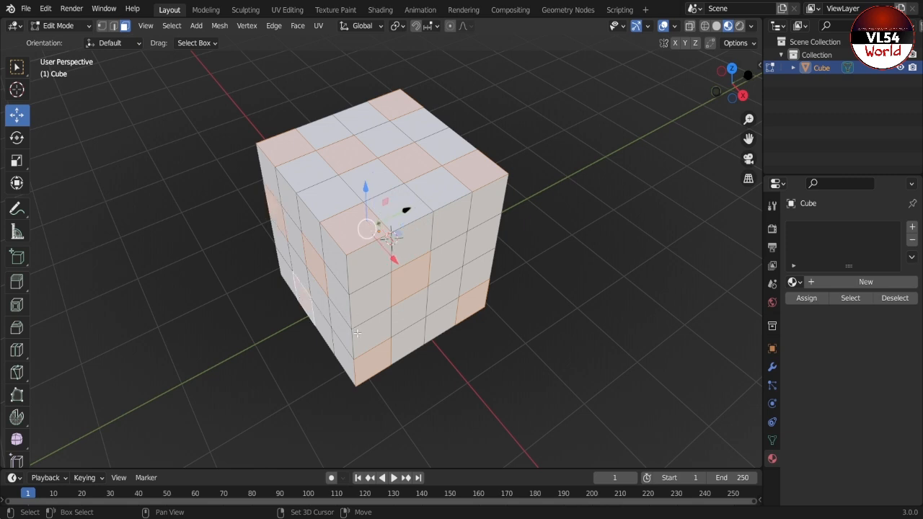
{"action": "left_click", "coordinate": [358, 333], "text": "shift"}
{"action": "left_click", "coordinate": [483, 205], "text": "shift"}
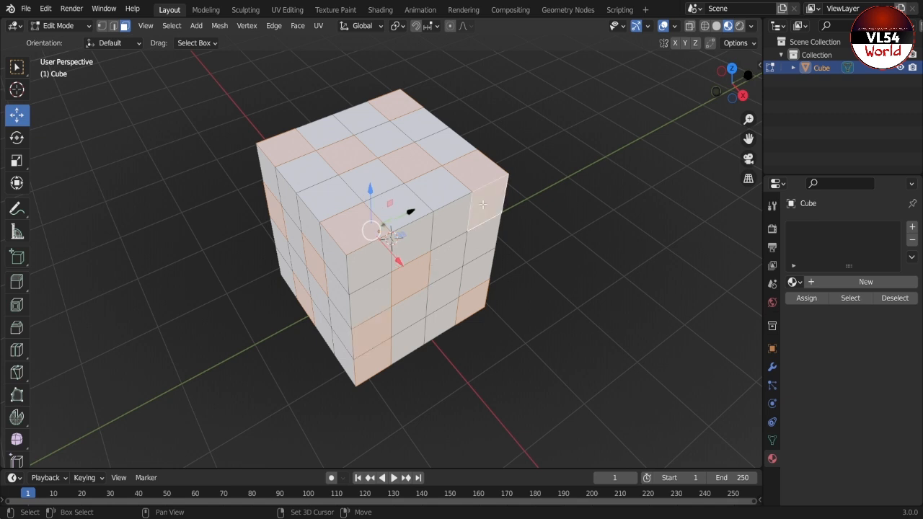
Create a first material with a blue base color and assign it to the selected faces
{"action": "left_click", "coordinate": [842, 283]}
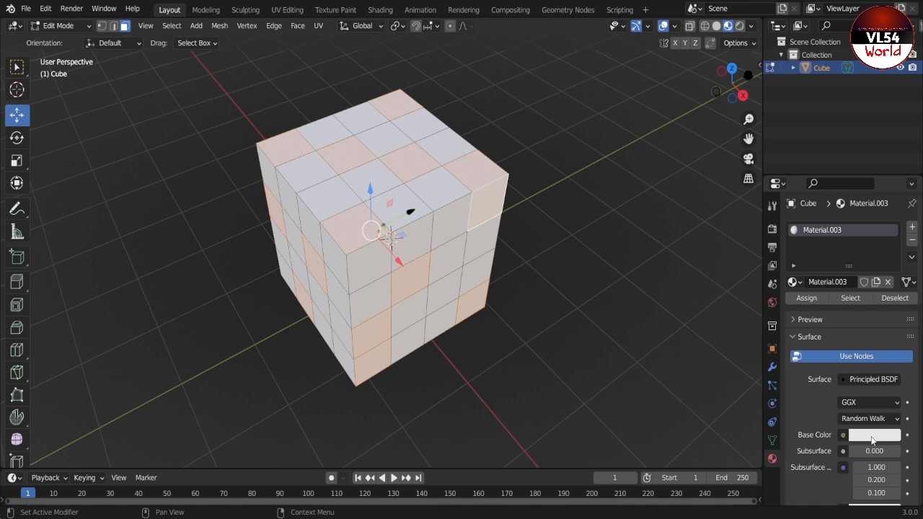
{"action": "left_click", "coordinate": [874, 435]}
{"action": "left_click", "coordinate": [826, 276]}
{"action": "mouse_move", "coordinate": [827, 276]}
{"action": "left_mouse_down"}
{"action": "mouse_move", "coordinate": [854, 289]}
{"action": "mouse_move", "coordinate": [865, 272]}
{"action": "left_mouse_up"}
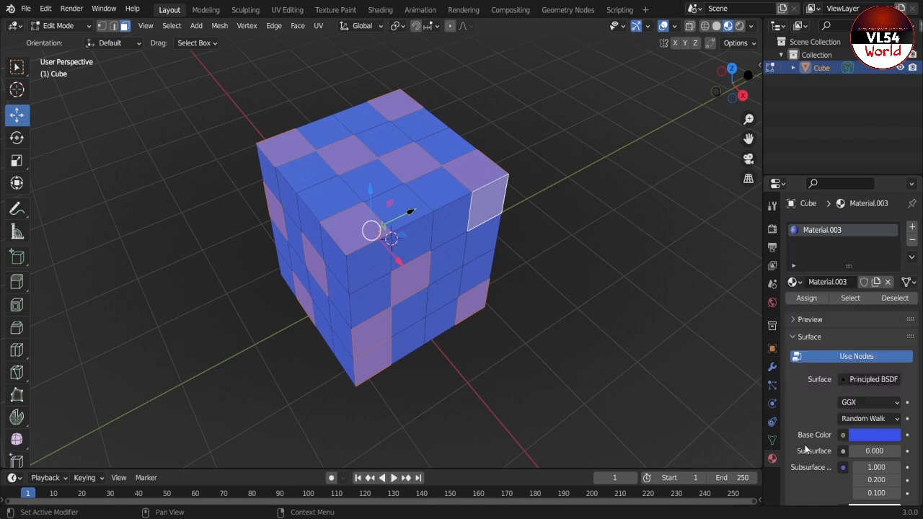
{"action": "left_click", "coordinate": [807, 298]}
Add a second material slot with a new red material and assign it to the selected faces
{"action": "left_click", "coordinate": [912, 228]}
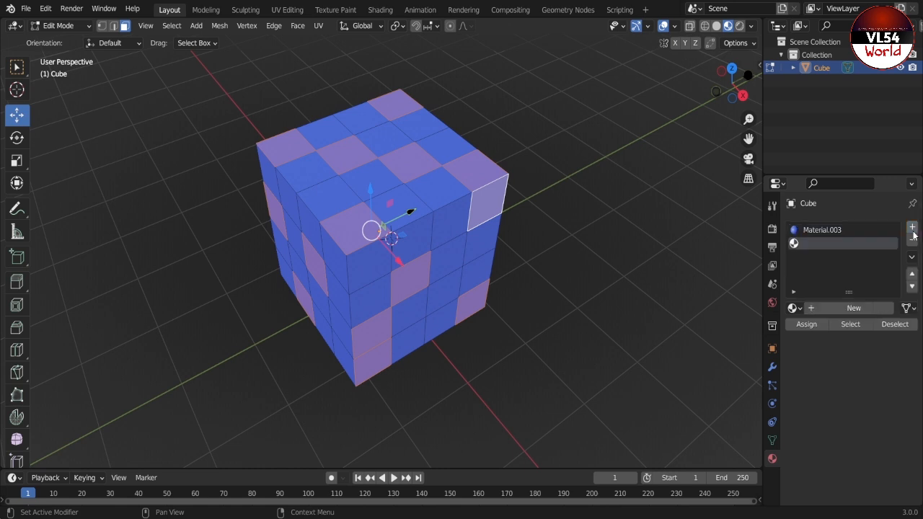
{"action": "left_click", "coordinate": [846, 313]}
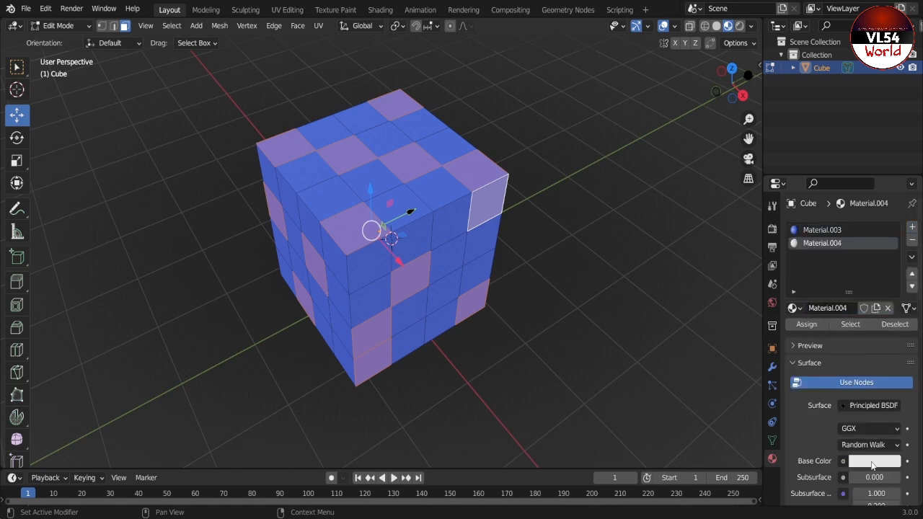
{"action": "left_click", "coordinate": [875, 461]}
{"action": "left_click", "coordinate": [861, 346]}
{"action": "left_click_drag", "start_coordinate": [861, 345], "coordinate": [844, 359]}
{"action": "left_click", "coordinate": [806, 324]}
Clear the selection and select seven scattered faces on the all-blue vertical side beside the red-patterned front
{"action": "key", "text": "alt+a"}
{"action": "middle_click_drag", "start_coordinate": [573, 320], "coordinate": [478, 305]}
{"action": "middle_click_drag", "start_coordinate": [376, 140], "coordinate": [375, 145]}
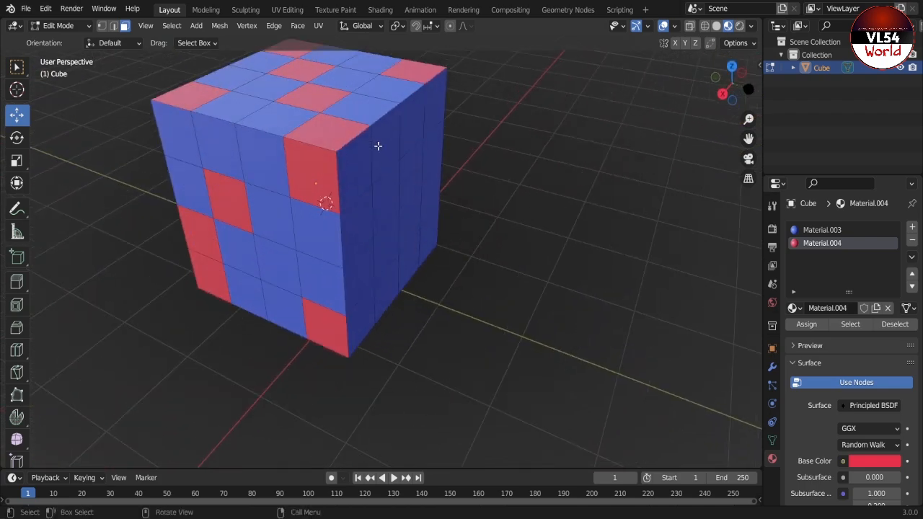
{"action": "left_click", "coordinate": [386, 182]}
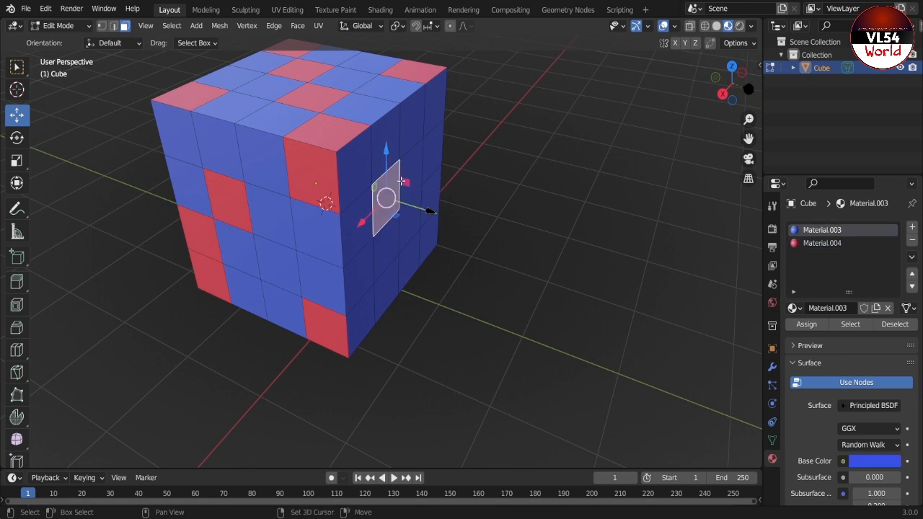
{"action": "left_click", "coordinate": [432, 159], "text": "shift"}
{"action": "left_click", "coordinate": [435, 108], "text": "shift"}
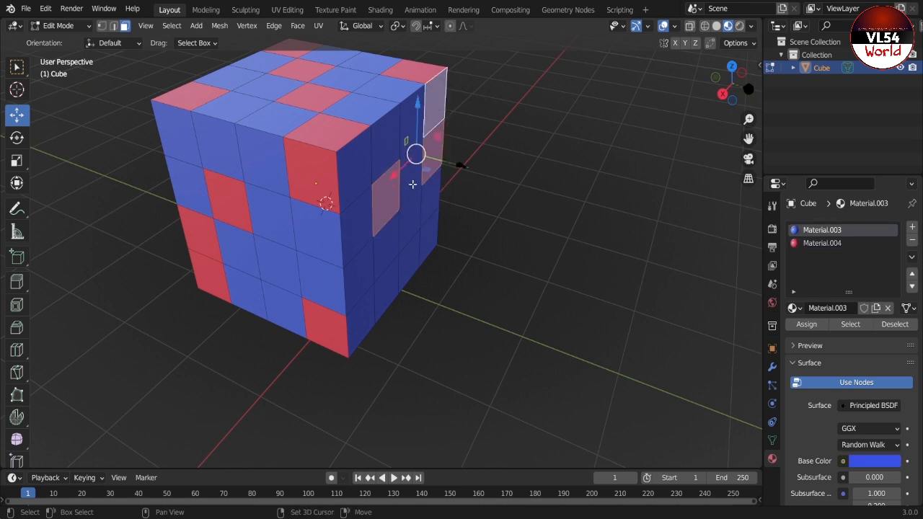
{"action": "left_click", "coordinate": [372, 310], "text": "shift"}
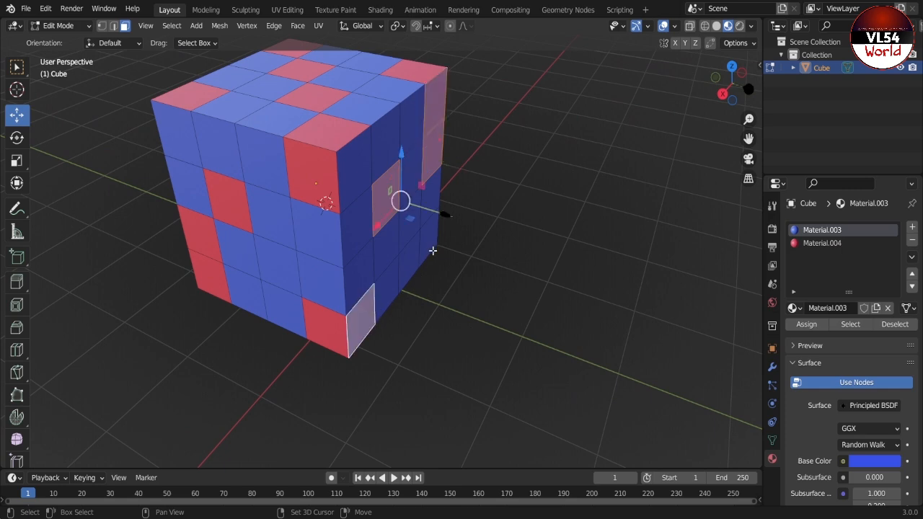
{"action": "left_click", "coordinate": [433, 242], "text": "shift"}
{"action": "left_click", "coordinate": [357, 216], "text": "shift"}
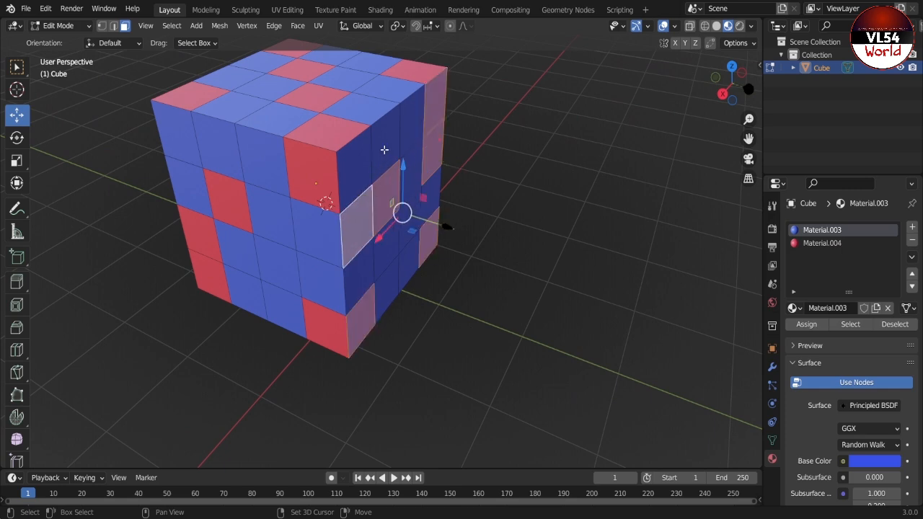
{"action": "left_click", "coordinate": [384, 150], "text": "shift"}
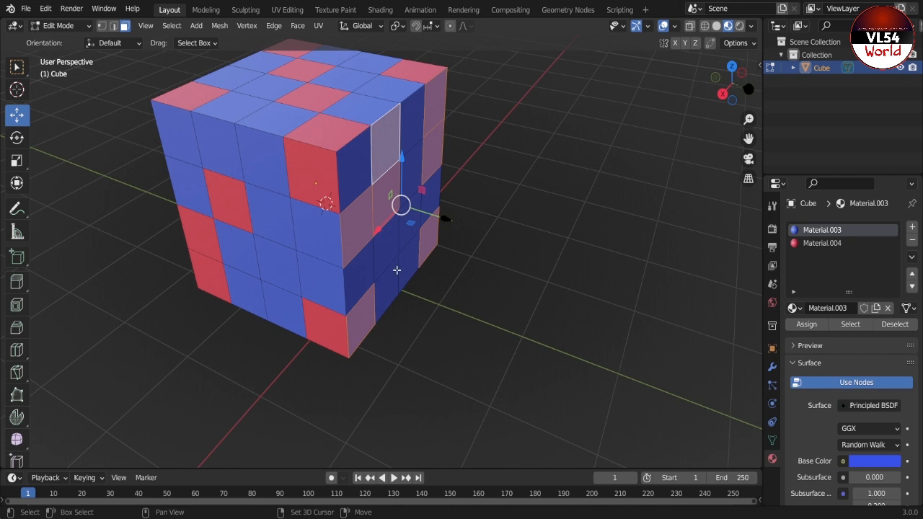
Extend the selection with four blue faces on the front side and three blue faces on the top
{"action": "left_click", "coordinate": [275, 273], "text": "shift"}
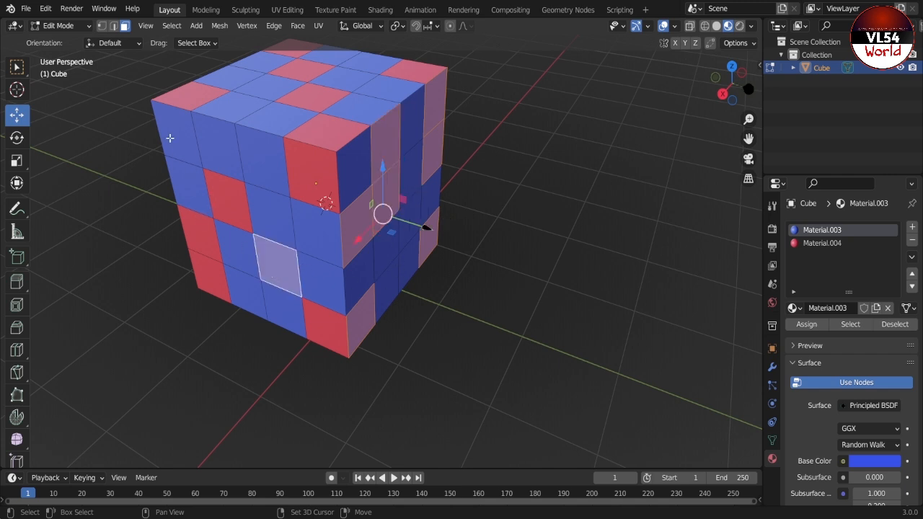
{"action": "left_click", "coordinate": [169, 137], "text": "shift"}
{"action": "left_click", "coordinate": [365, 66], "text": "shift"}
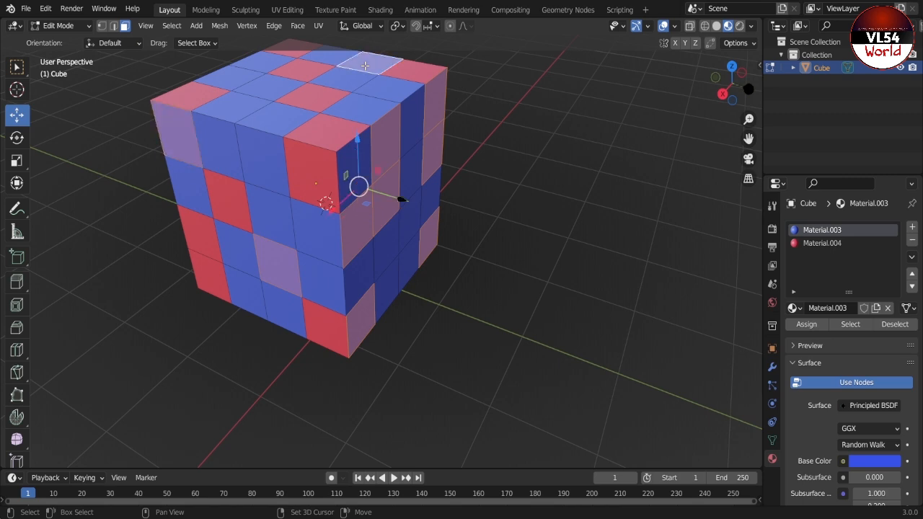
{"action": "left_click", "coordinate": [268, 88], "text": "shift"}
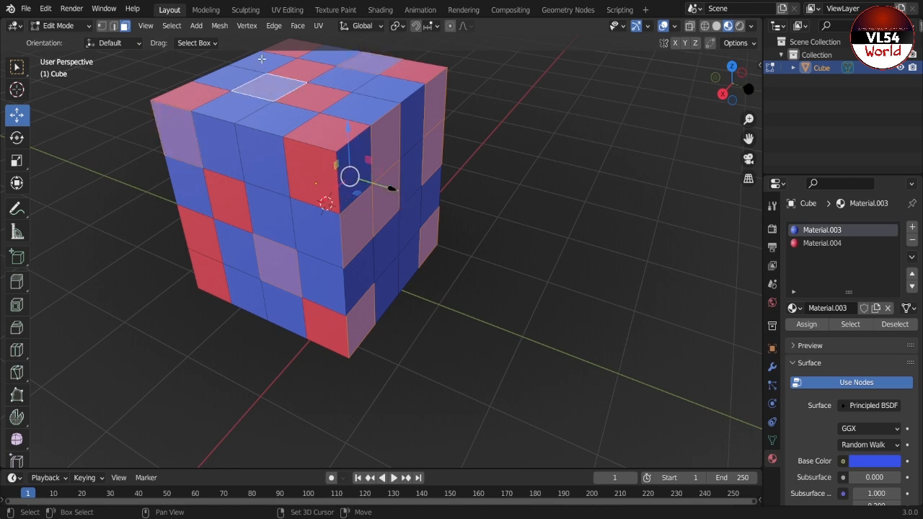
{"action": "left_click", "coordinate": [249, 282], "text": "shift"}
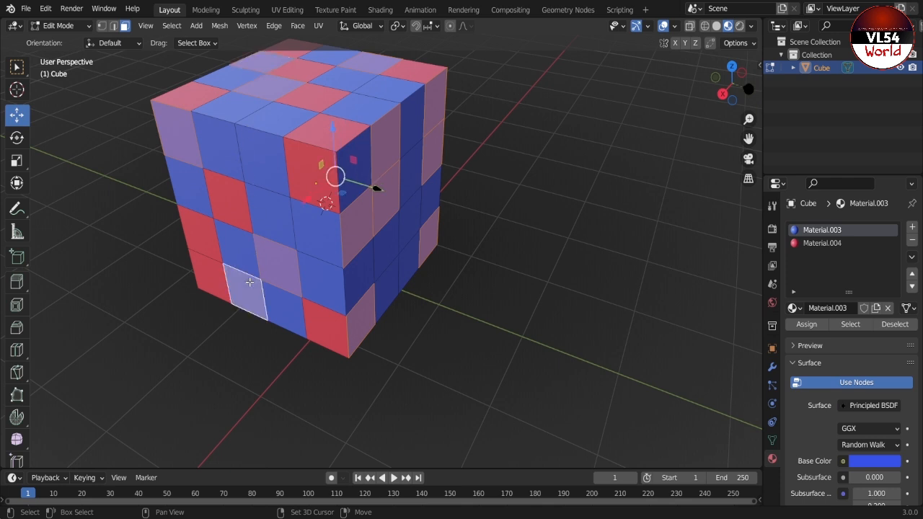
{"action": "left_click", "coordinate": [329, 221], "text": "shift"}
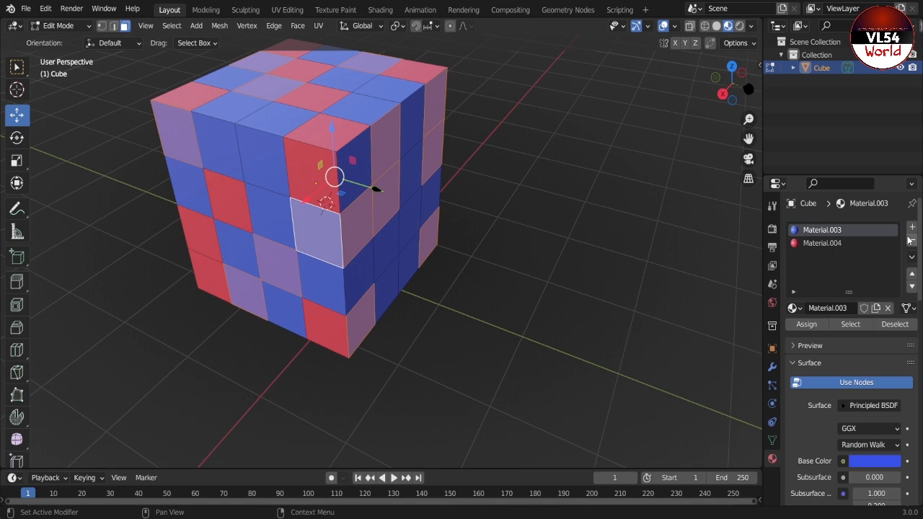
Add a third material slot with a new pale yellow material and assign it to the selected faces
{"action": "left_click", "coordinate": [912, 231]}
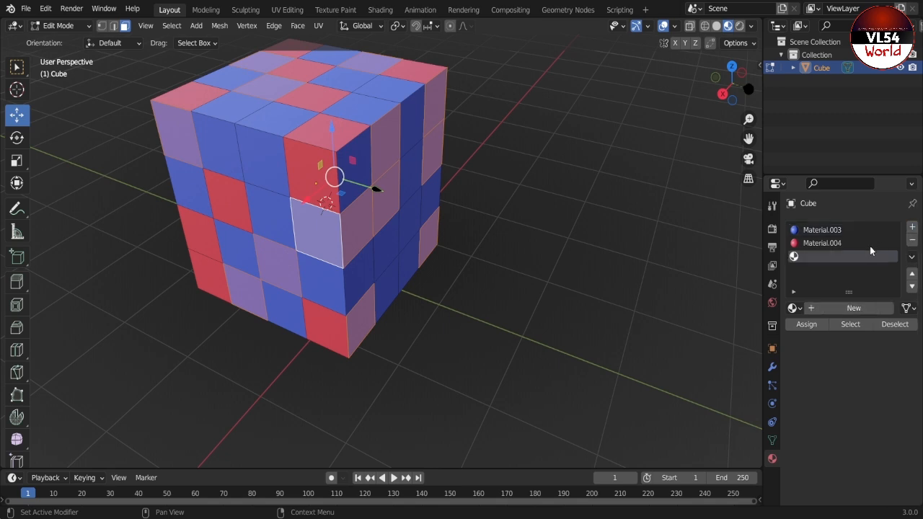
{"action": "left_click", "coordinate": [841, 307]}
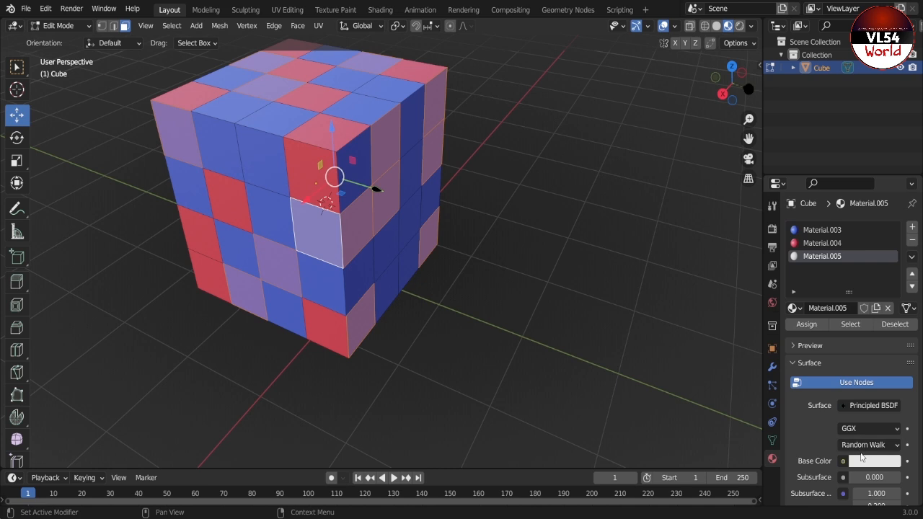
{"action": "left_click", "coordinate": [873, 461]}
{"action": "left_click", "coordinate": [819, 323]}
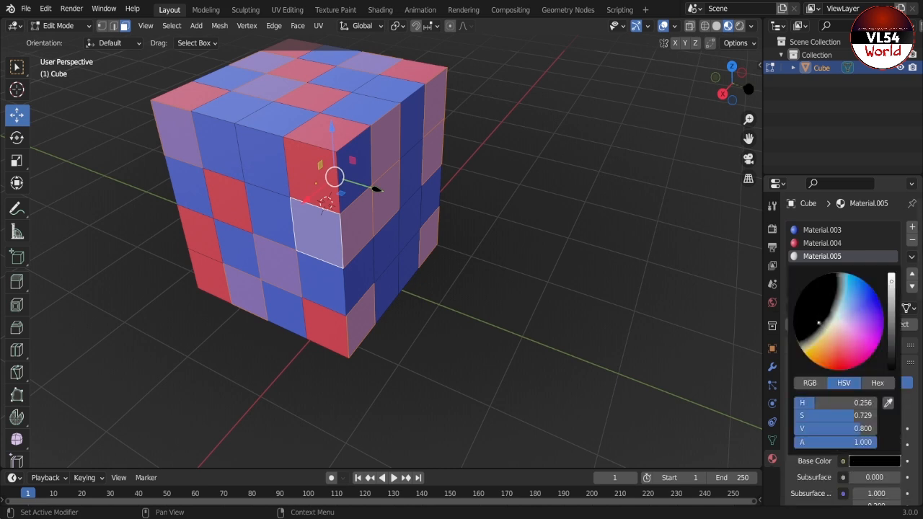
{"action": "mouse_move", "coordinate": [818, 323]}
{"action": "left_mouse_down"}
{"action": "mouse_move", "coordinate": [809, 355]}
{"action": "mouse_move", "coordinate": [813, 341]}
{"action": "left_mouse_up"}
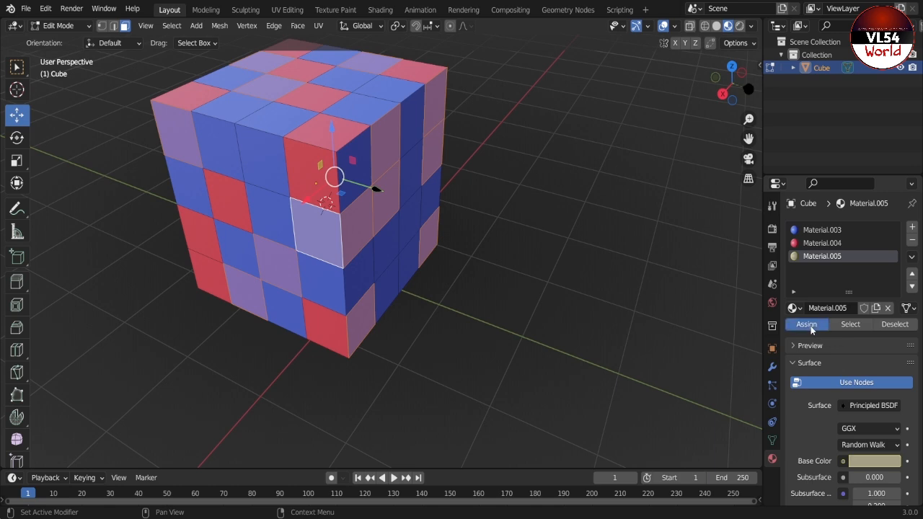
{"action": "left_click", "coordinate": [806, 324]}
Clear the selection and select eight scattered faces on the remaining all-blue vertical side of the cube
{"action": "left_click", "coordinate": [536, 317]}
{"action": "middle_click_drag", "start_coordinate": [536, 318], "coordinate": [487, 158]}
{"action": "left_click", "coordinate": [481, 147]}
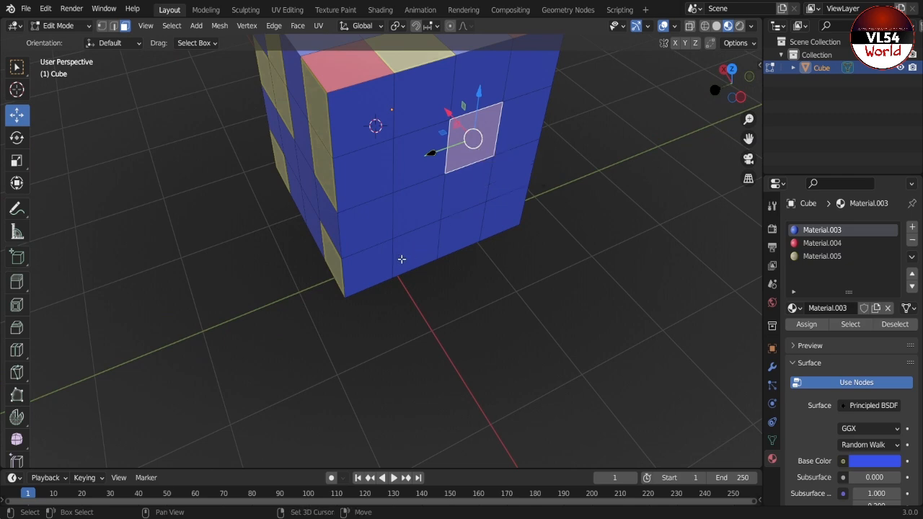
{"action": "left_click", "coordinate": [373, 265], "text": "shift"}
{"action": "left_click", "coordinate": [373, 130], "text": "shift"}
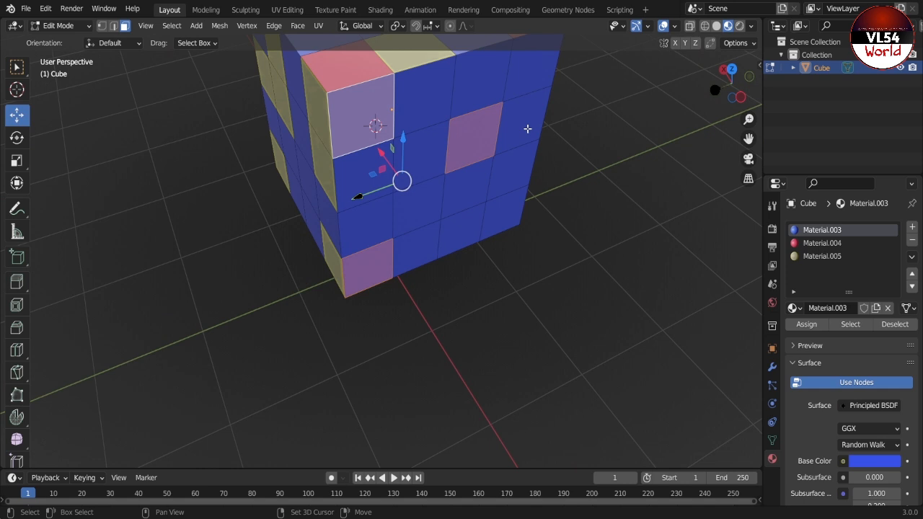
{"action": "left_click", "coordinate": [528, 128], "text": "shift"}
{"action": "left_click", "coordinate": [528, 69], "text": "shift"}
{"action": "left_click", "coordinate": [472, 221], "text": "shift"}
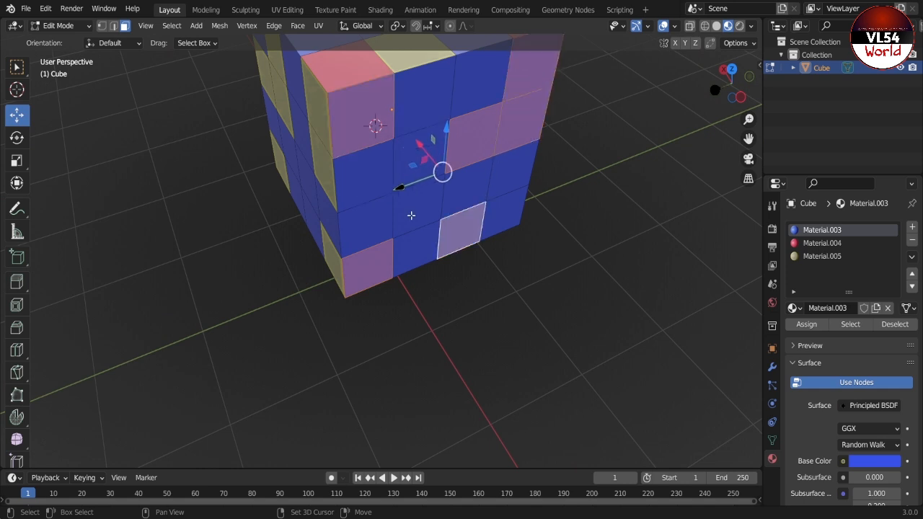
{"action": "left_click", "coordinate": [432, 208], "text": "shift"}
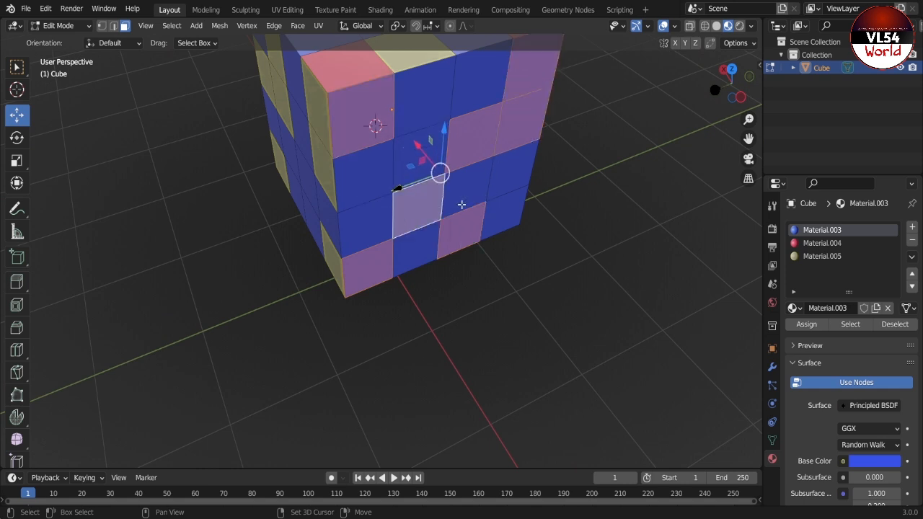
{"action": "left_click", "coordinate": [517, 211], "text": "shift"}
Extend the selection with seven scattered faces on the cube's underside
{"action": "middle_click_drag", "start_coordinate": [570, 260], "coordinate": [457, 175]}
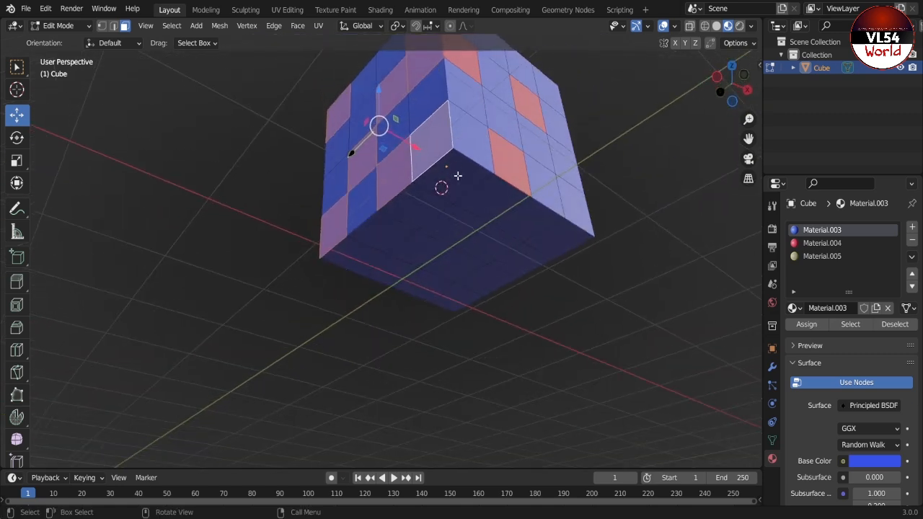
{"action": "left_click", "coordinate": [445, 233], "text": "shift"}
{"action": "left_click", "coordinate": [507, 272], "text": "shift"}
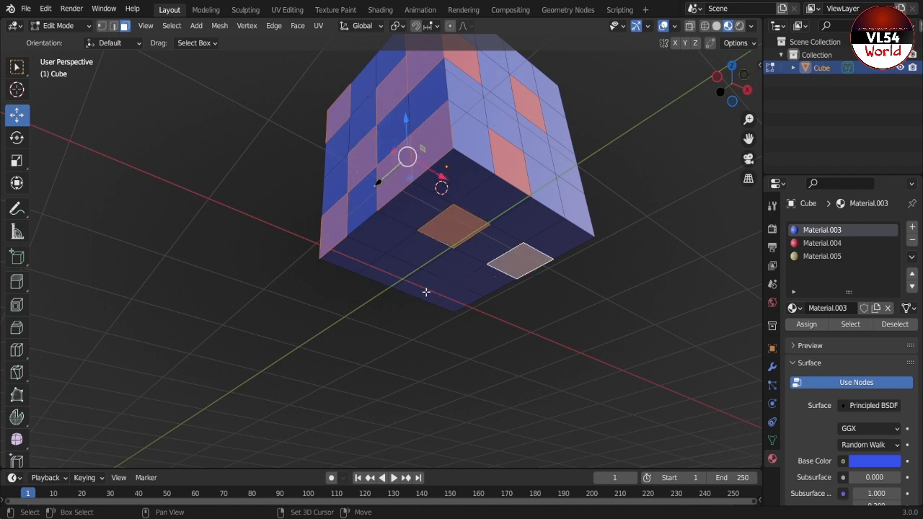
{"action": "left_click", "coordinate": [426, 292], "text": "shift"}
{"action": "left_click", "coordinate": [382, 257], "text": "shift"}
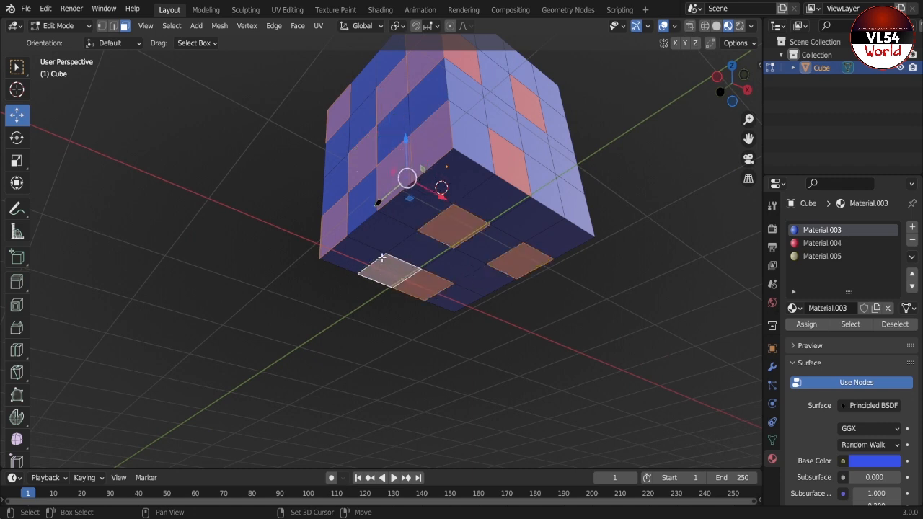
{"action": "left_click", "coordinate": [408, 208], "text": "shift"}
{"action": "left_click", "coordinate": [541, 219], "text": "shift"}
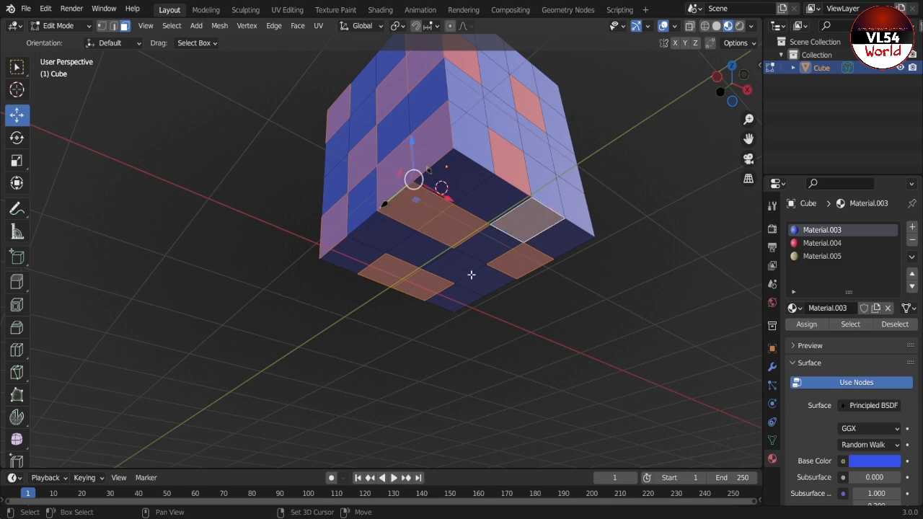
{"action": "left_click", "coordinate": [356, 247], "text": "shift"}
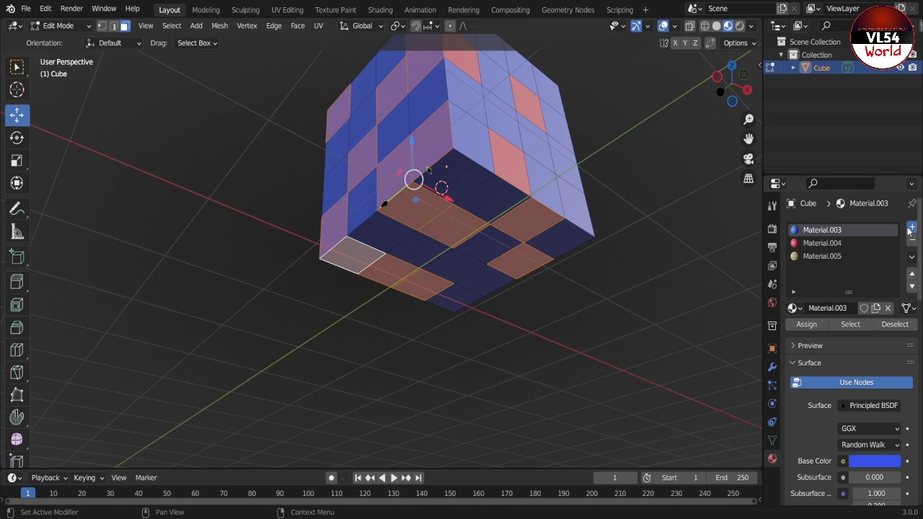
Add a fourth material slot with a new black material and assign it to the selected faces
{"action": "left_click", "coordinate": [913, 227]}
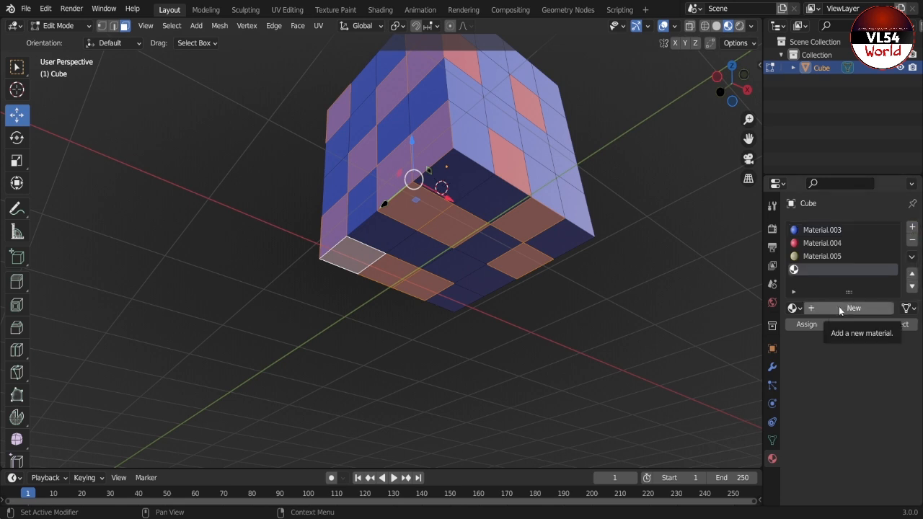
{"action": "left_click", "coordinate": [841, 309]}
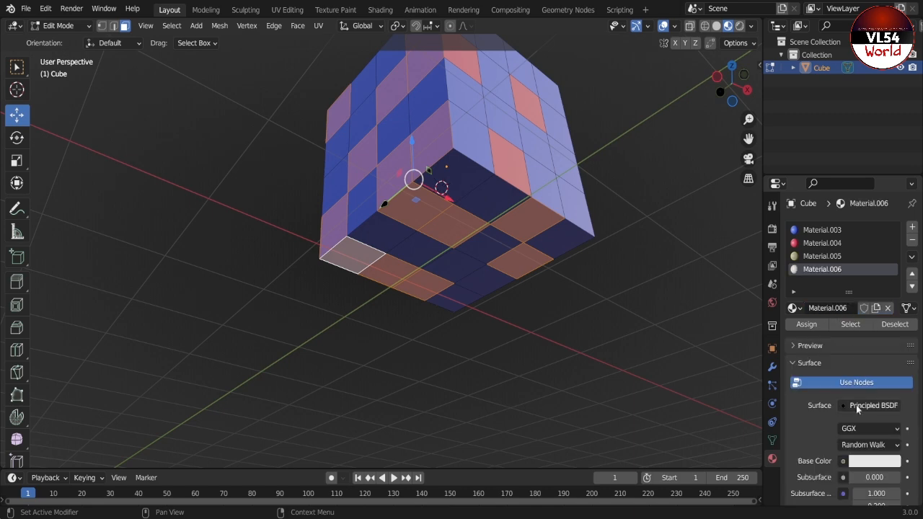
{"action": "left_click", "coordinate": [875, 463]}
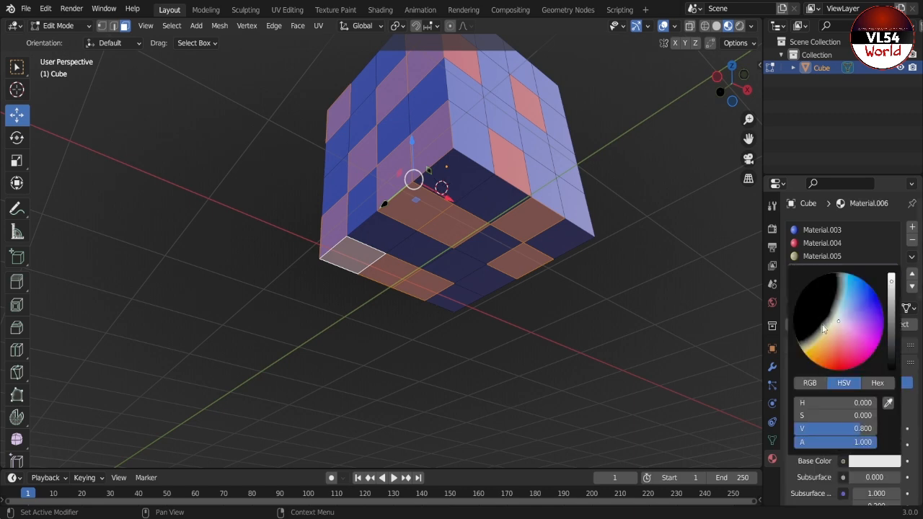
{"action": "left_click", "coordinate": [803, 304]}
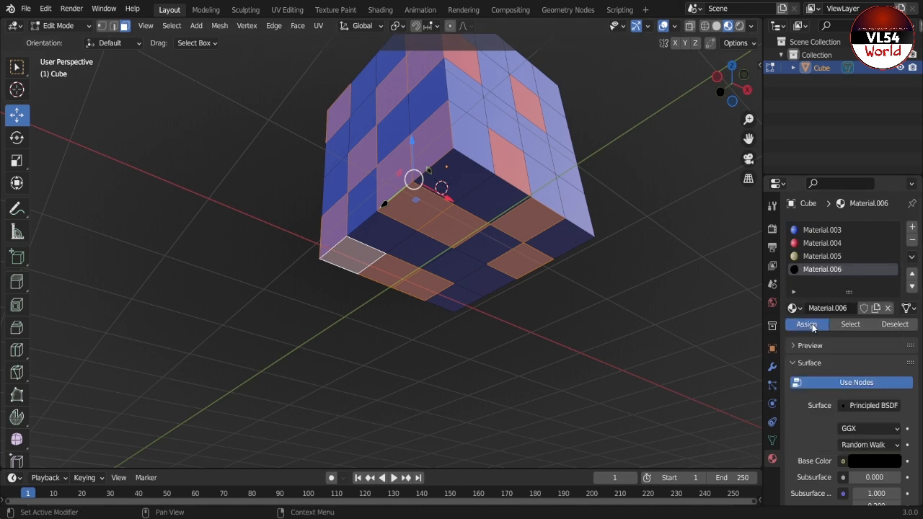
{"action": "left_click", "coordinate": [808, 324]}
Select five scattered blue faces on the vertical side with three red faces and assign the black Material.006 to them
{"action": "middle_click_drag", "start_coordinate": [649, 328], "coordinate": [522, 447]}
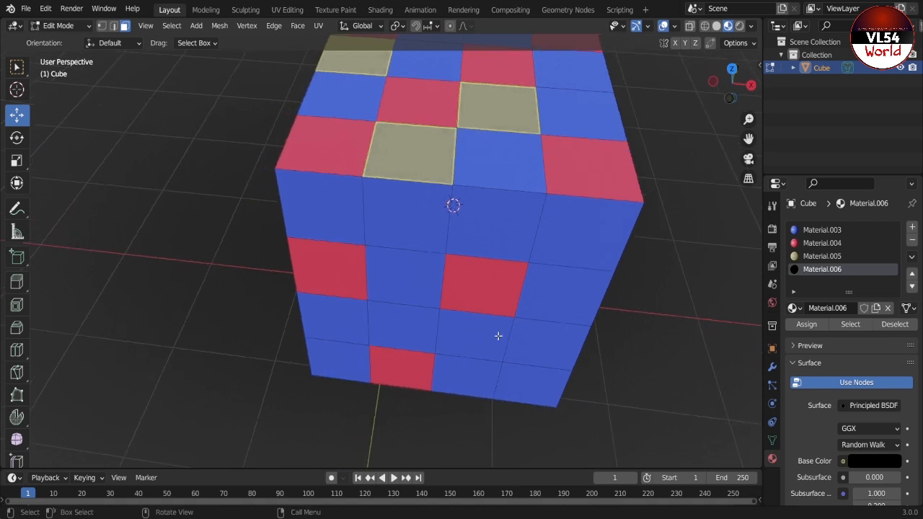
{"action": "left_click", "coordinate": [507, 224]}
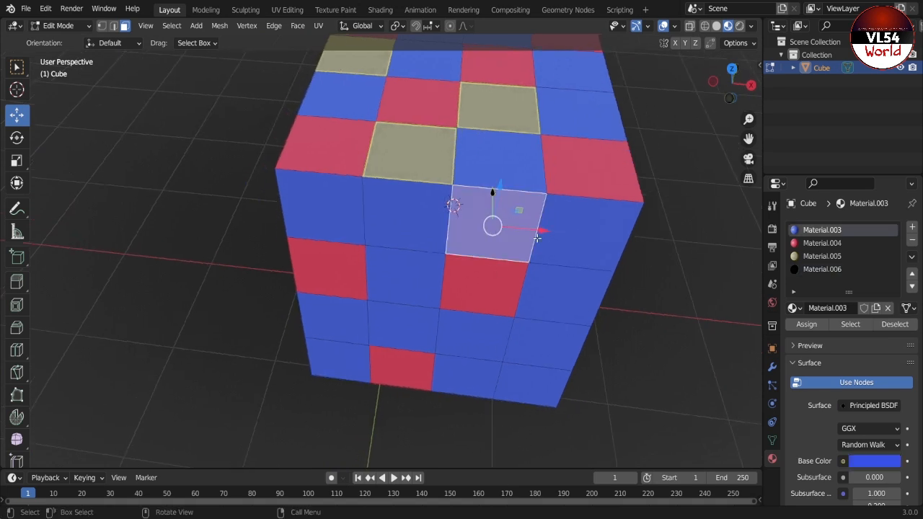
{"action": "left_click", "coordinate": [598, 252], "text": "shift"}
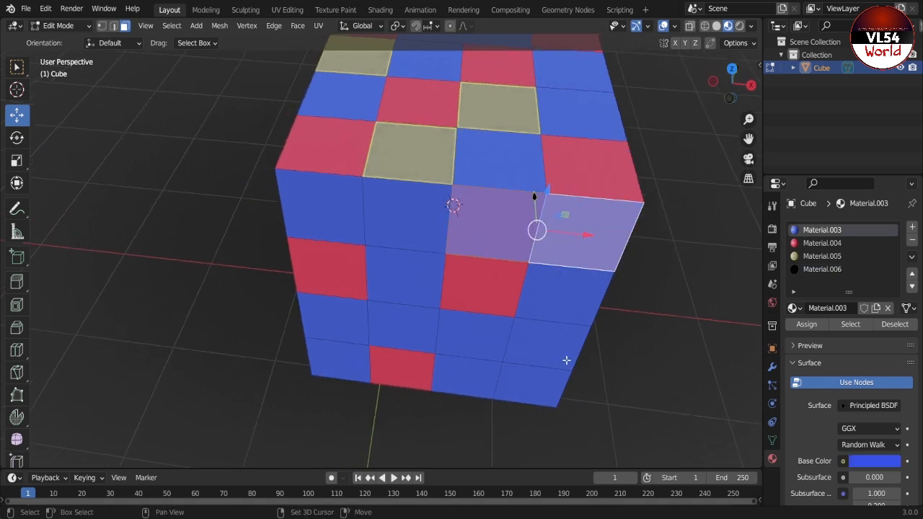
{"action": "left_click", "coordinate": [533, 400], "text": "shift"}
{"action": "left_click", "coordinate": [336, 221], "text": "shift"}
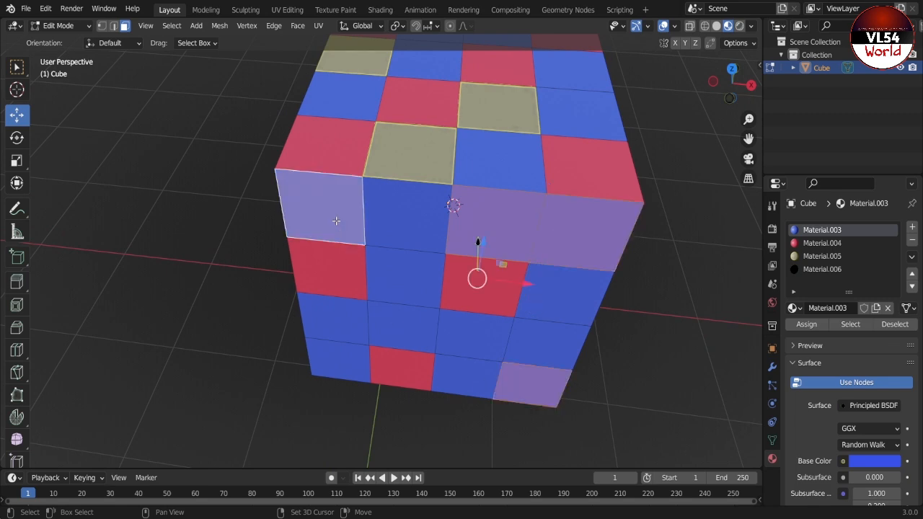
{"action": "left_click", "coordinate": [398, 303], "text": "shift"}
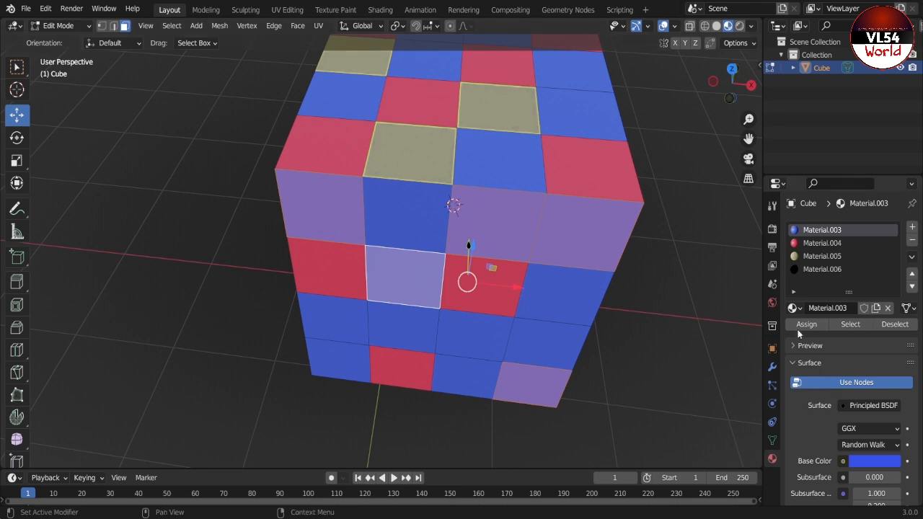
{"action": "left_click", "coordinate": [812, 271]}
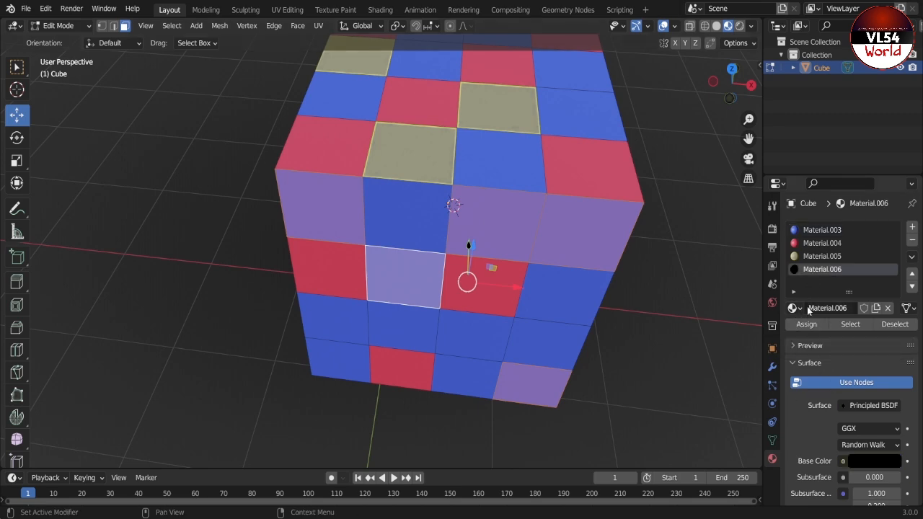
{"action": "left_click", "coordinate": [806, 326]}
{"action": "left_click", "coordinate": [612, 346]}
Clear the selection and select four scattered blue faces on the cube's top side
{"action": "middle_click_drag", "start_coordinate": [612, 346], "coordinate": [439, 354]}
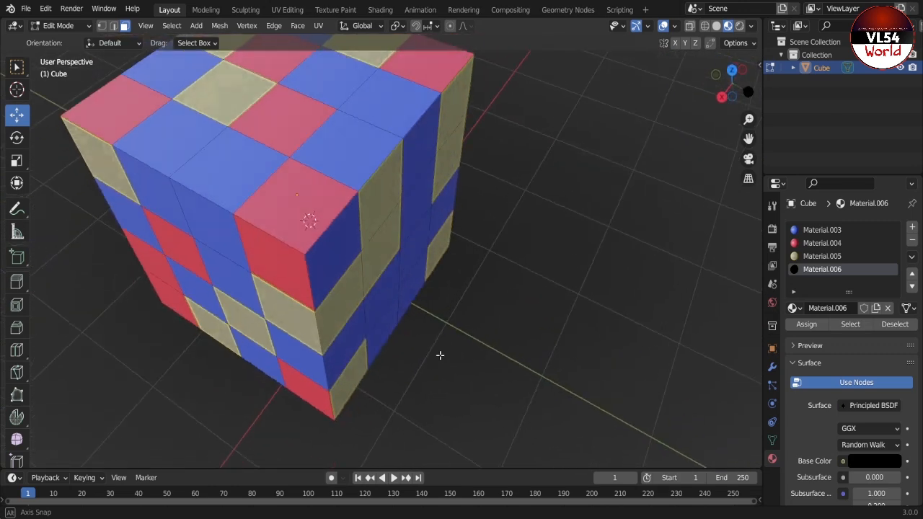
{"action": "scroll", "coordinate": [439, 354], "scroll_direction": "down", "scroll_amount": 5}
{"action": "middle_click_drag", "start_coordinate": [354, 332], "coordinate": [408, 288]}
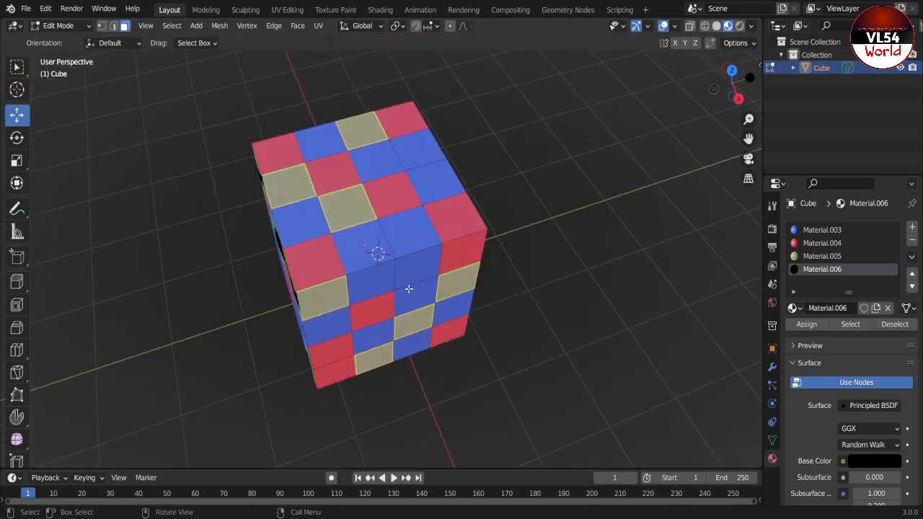
{"action": "left_click", "coordinate": [364, 249]}
{"action": "left_click", "coordinate": [376, 160], "text": "shift"}
{"action": "left_click", "coordinate": [441, 180], "text": "shift"}
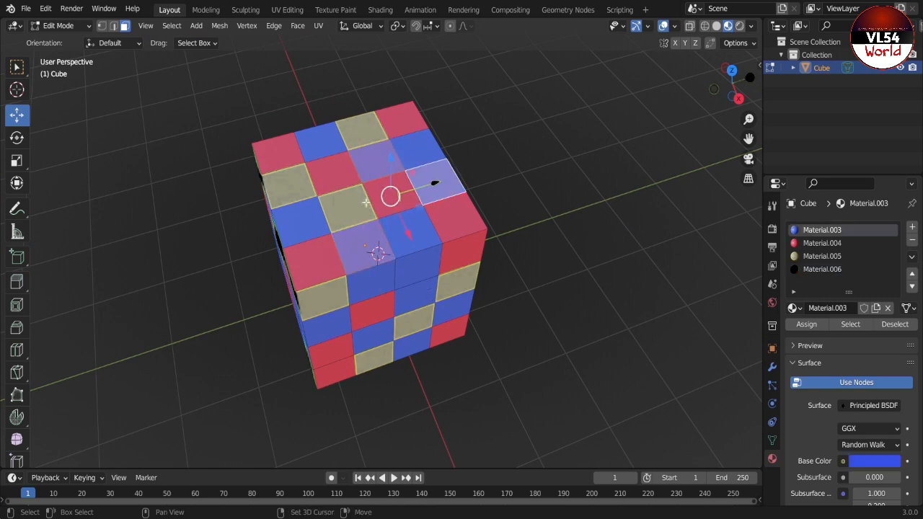
{"action": "left_click", "coordinate": [303, 209], "text": "shift"}
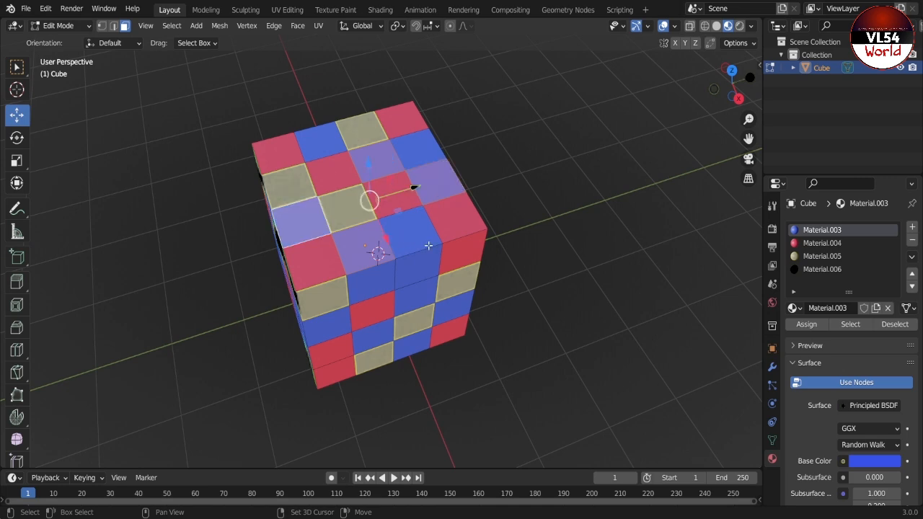
Extend the selection with five blue faces on the vertical side that has only blue and pale yellow faces
{"action": "middle_click_drag", "start_coordinate": [533, 301], "coordinate": [381, 234]}
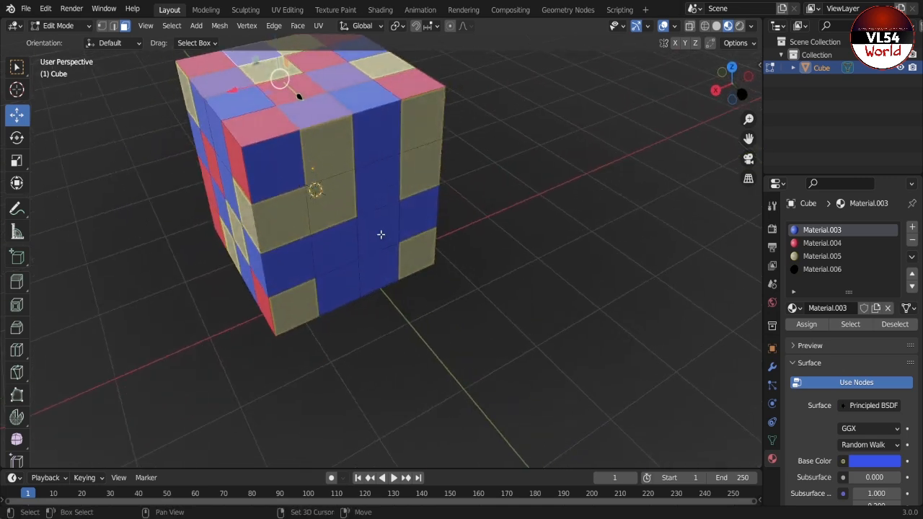
{"action": "left_click", "coordinate": [381, 234], "text": "shift"}
{"action": "left_click", "coordinate": [356, 254], "text": "shift"}
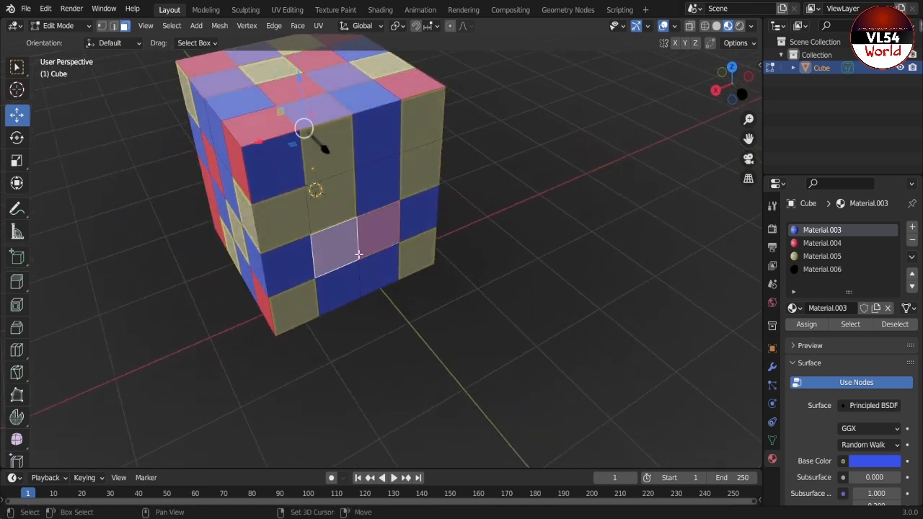
{"action": "left_click", "coordinate": [383, 147], "text": "shift"}
{"action": "left_click", "coordinate": [272, 168], "text": "shift"}
{"action": "left_click", "coordinate": [378, 269], "text": "shift"}
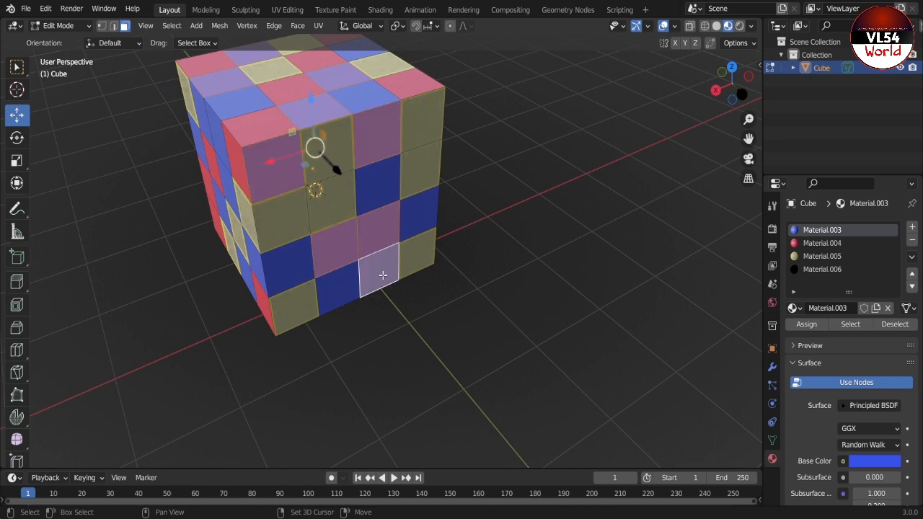
Extend the selection with five blue faces on the red, blue and pale yellow vertical side and assign the black Material.006 to all selected faces
{"action": "middle_click_drag", "start_coordinate": [495, 298], "coordinate": [403, 215]}
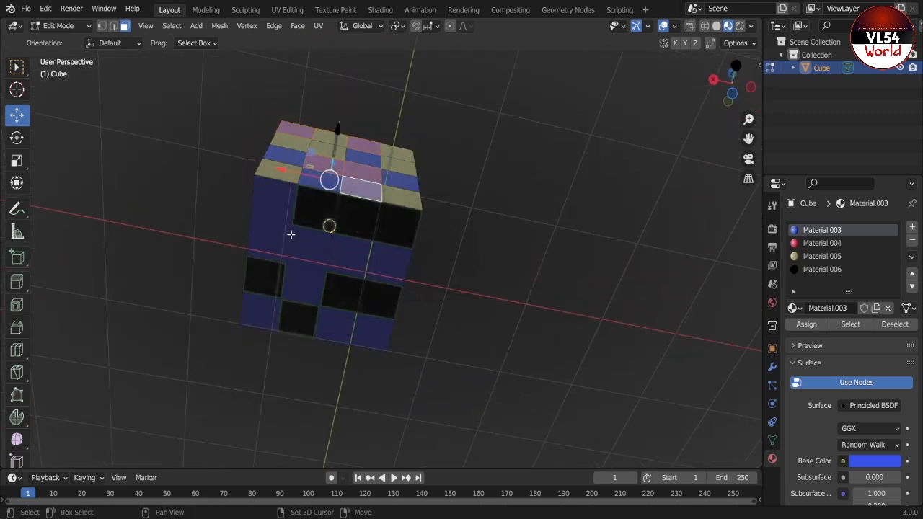
{"action": "middle_click_drag", "start_coordinate": [414, 331], "coordinate": [329, 100]}
{"action": "left_click", "coordinate": [341, 78], "text": "shift"}
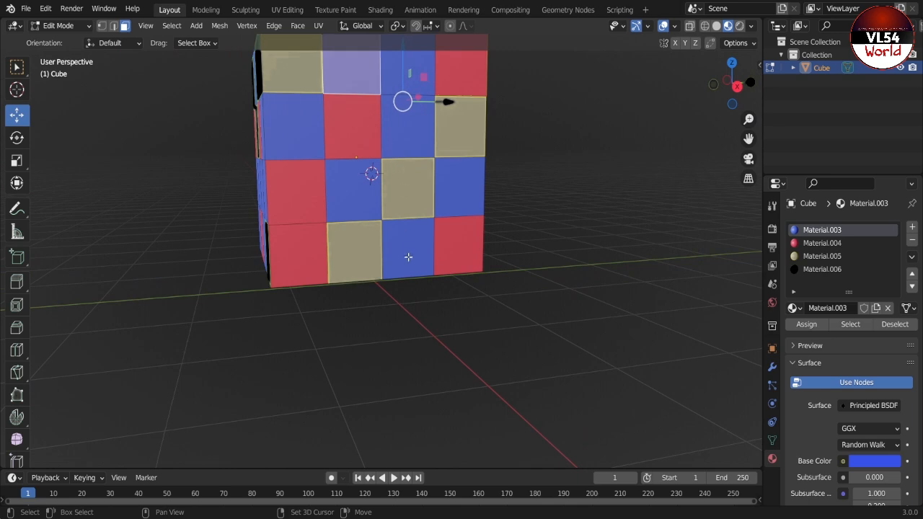
{"action": "left_click", "coordinate": [408, 259], "text": "shift"}
{"action": "left_click", "coordinate": [404, 121], "text": "shift"}
{"action": "left_click", "coordinate": [314, 153], "text": "shift"}
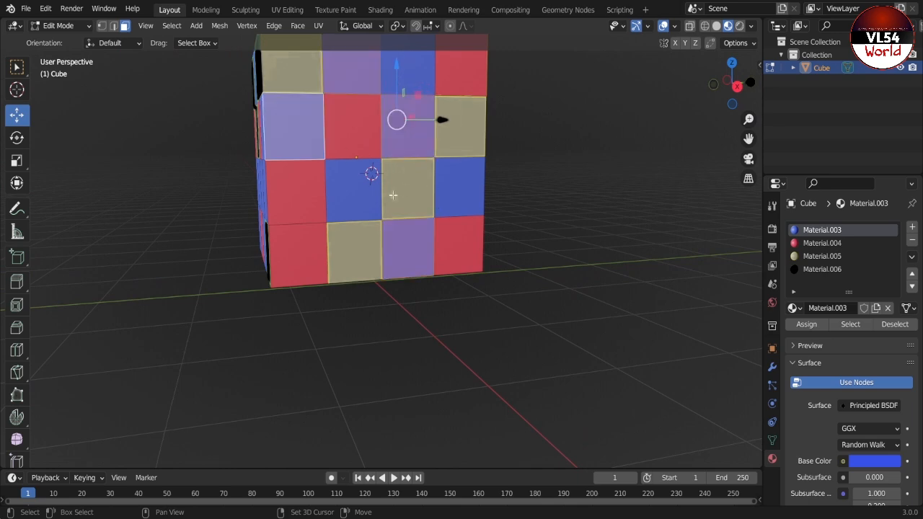
{"action": "left_click", "coordinate": [449, 204], "text": "shift"}
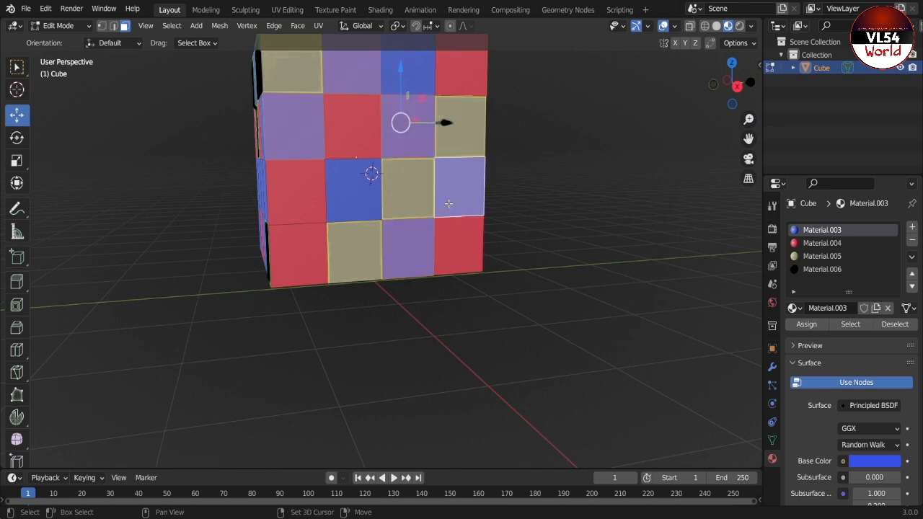
{"action": "left_click", "coordinate": [809, 270]}
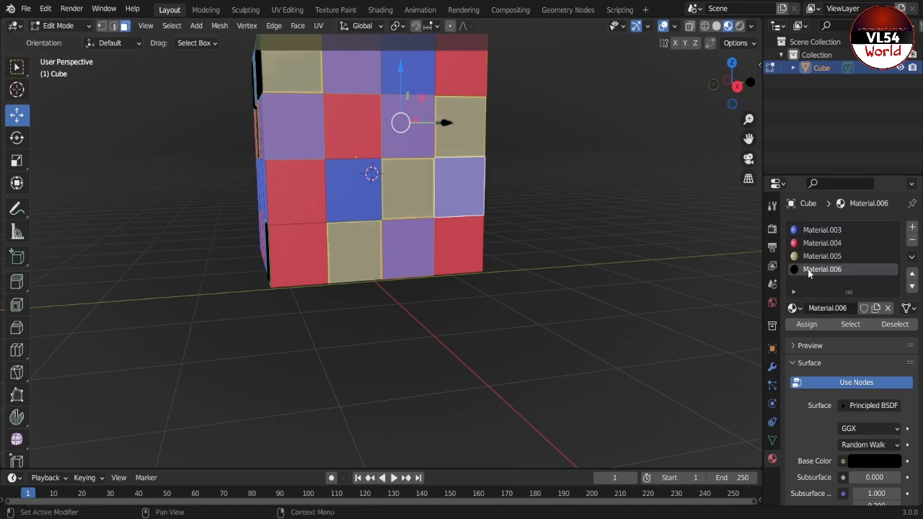
{"action": "left_click", "coordinate": [808, 325]}
Start a new selection with five blue faces on the vertical side that has red and black but no pale yellow faces
{"action": "middle_click_drag", "start_coordinate": [470, 377], "coordinate": [617, 339]}
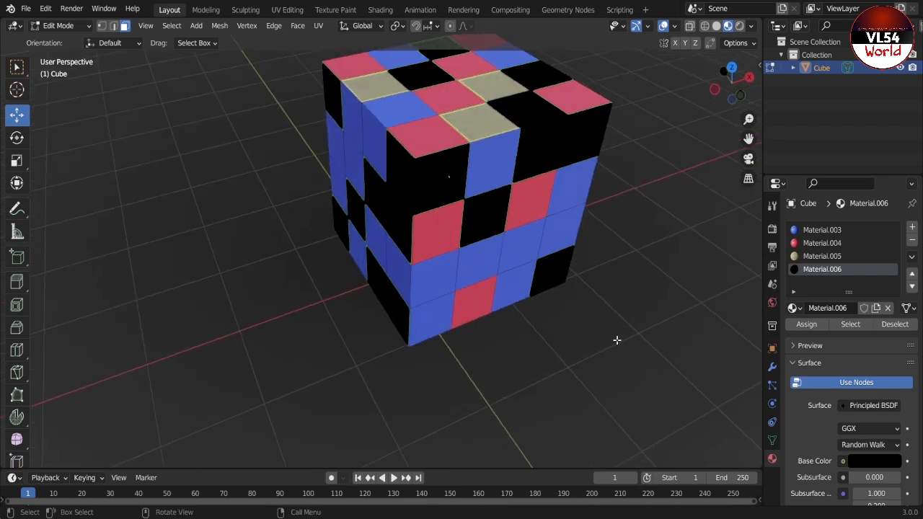
{"action": "left_click", "coordinate": [480, 265]}
{"action": "left_click", "coordinate": [529, 256], "text": "shift"}
{"action": "left_click", "coordinate": [558, 194], "text": "shift"}
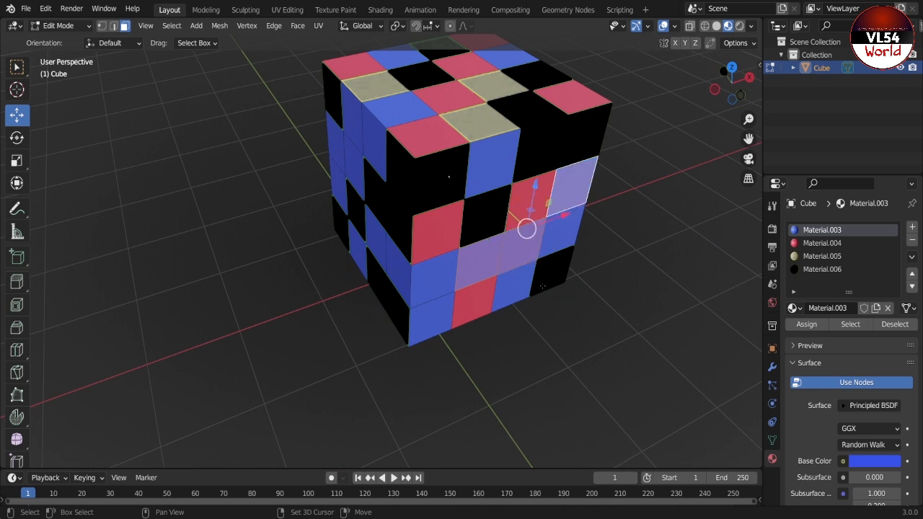
{"action": "left_click", "coordinate": [514, 291], "text": "shift"}
{"action": "left_click", "coordinate": [432, 316], "text": "shift"}
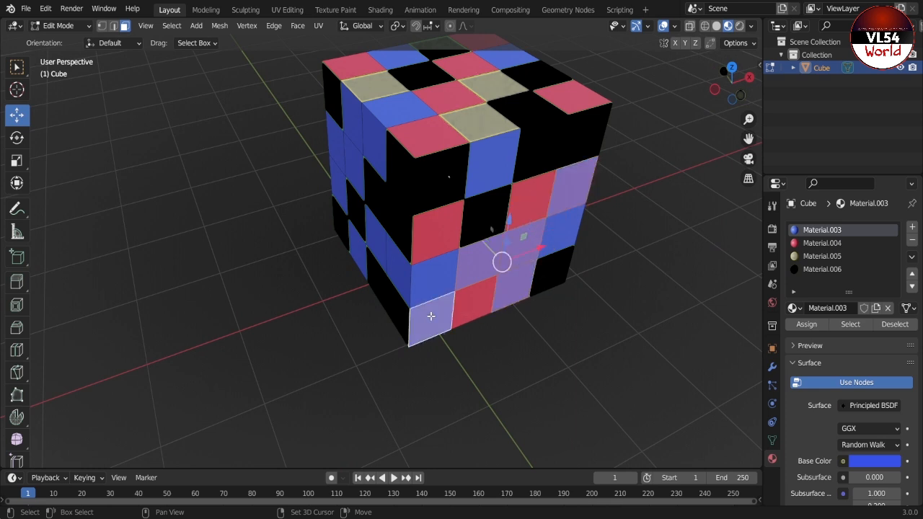
Extend the selection with four blue faces on the adjacent vertical side that has only blue and black faces
{"action": "left_click", "coordinate": [370, 244], "text": "shift"}
{"action": "left_click", "coordinate": [356, 163], "text": "shift"}
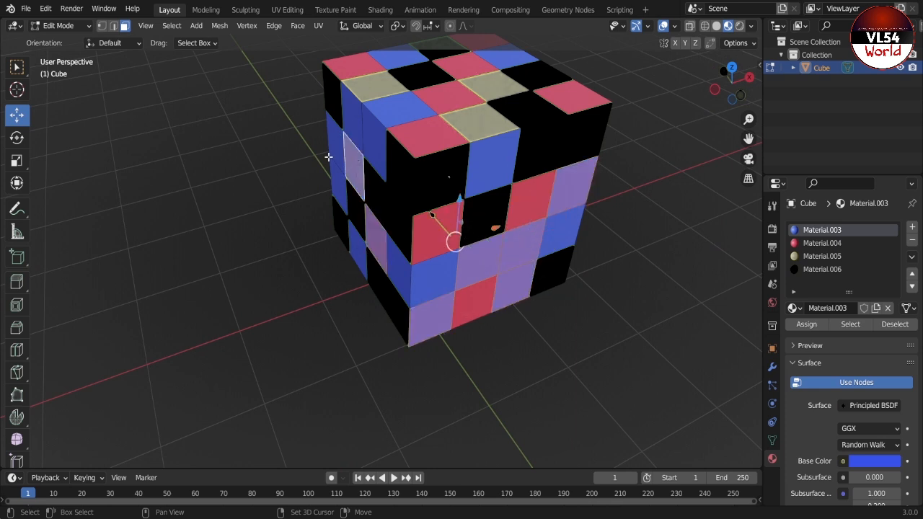
{"action": "left_click", "coordinate": [336, 151], "text": "shift"}
{"action": "left_click", "coordinate": [354, 124], "text": "shift"}
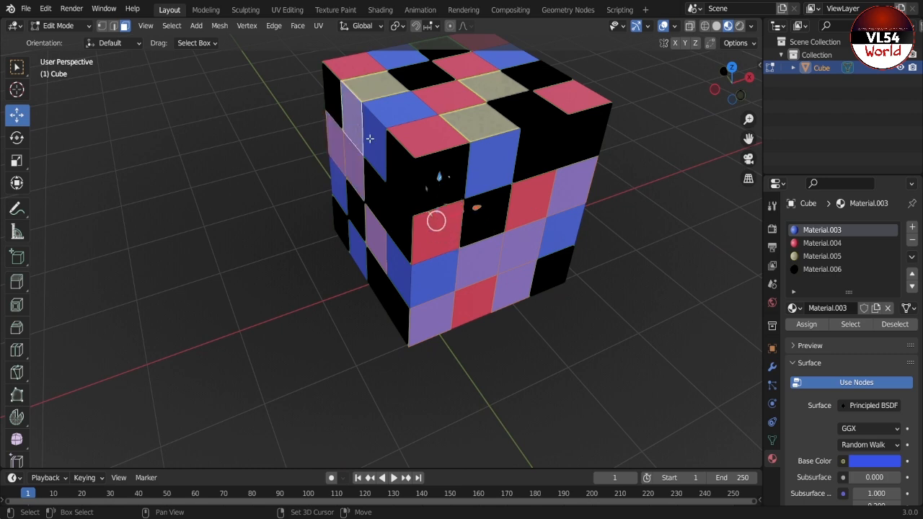
Extend the selection with six blue faces on the cube's underside
{"action": "middle_click_drag", "start_coordinate": [382, 325], "coordinate": [479, 204]}
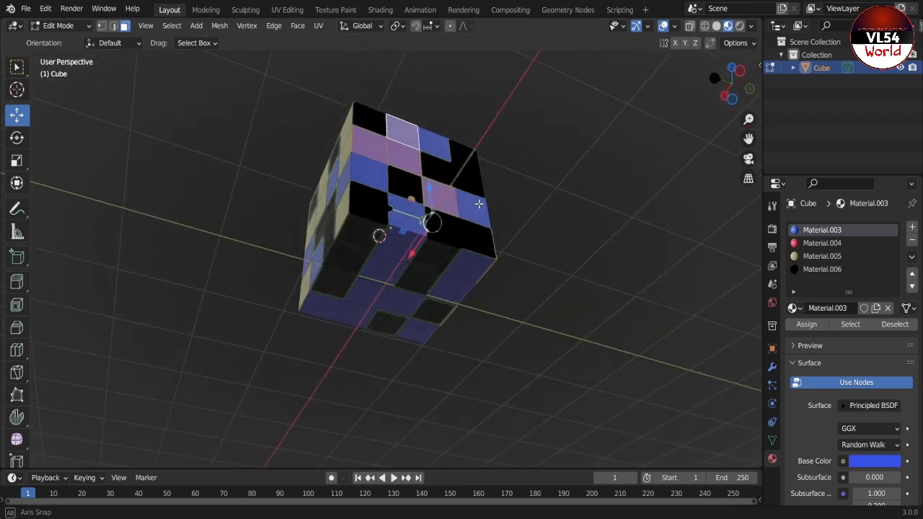
{"action": "left_click", "coordinate": [378, 275], "text": "shift"}
{"action": "left_click", "coordinate": [327, 318], "text": "shift"}
{"action": "left_click", "coordinate": [315, 309], "text": "shift"}
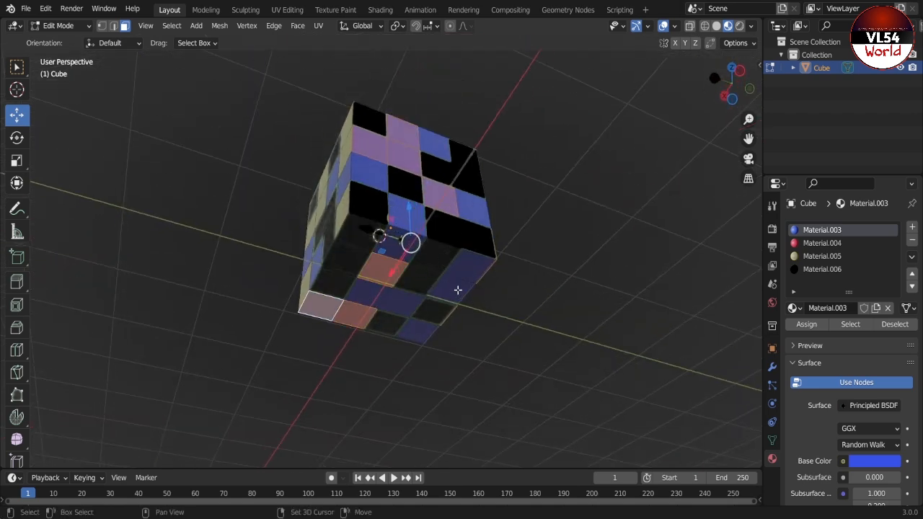
{"action": "left_click", "coordinate": [461, 282], "text": "shift"}
{"action": "left_click", "coordinate": [403, 309], "text": "shift"}
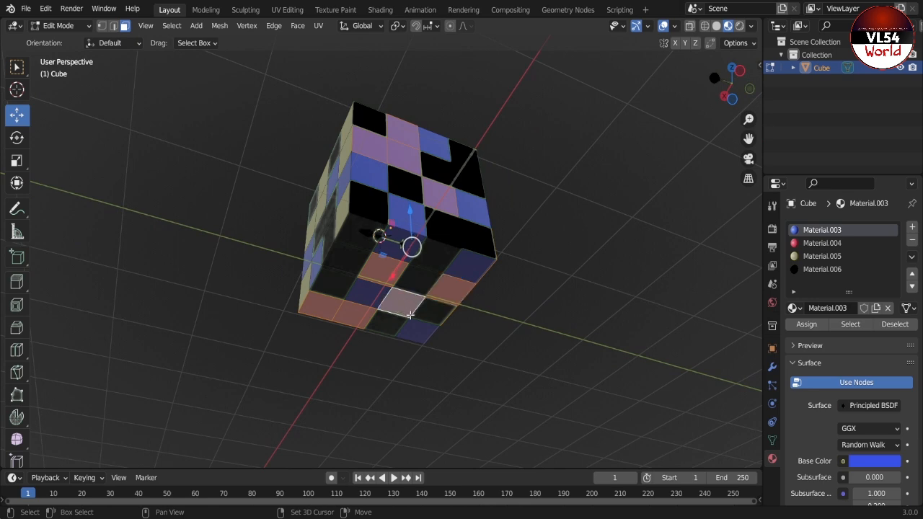
{"action": "left_click", "coordinate": [456, 275], "text": "shift"}
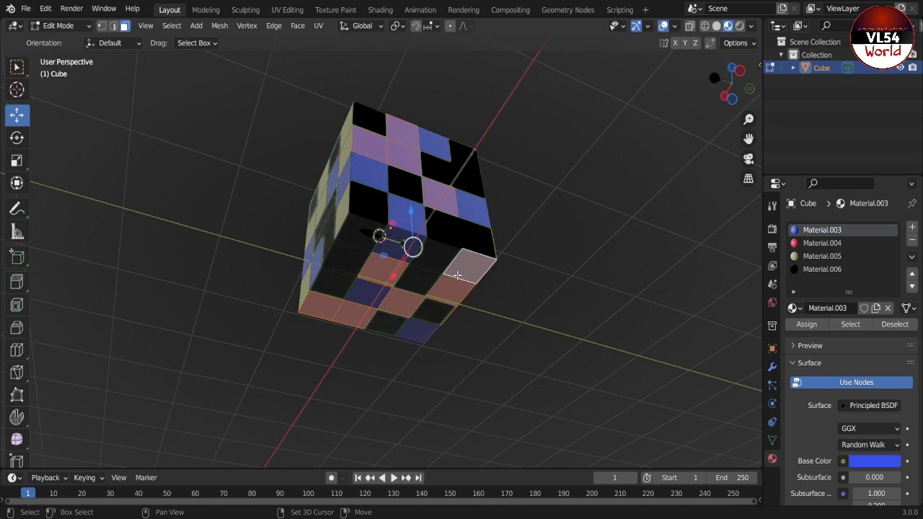
Assign the pale yellow Material.005 to the selected faces and clear the selection
{"action": "left_click", "coordinate": [822, 256]}
{"action": "left_click", "coordinate": [806, 325]}
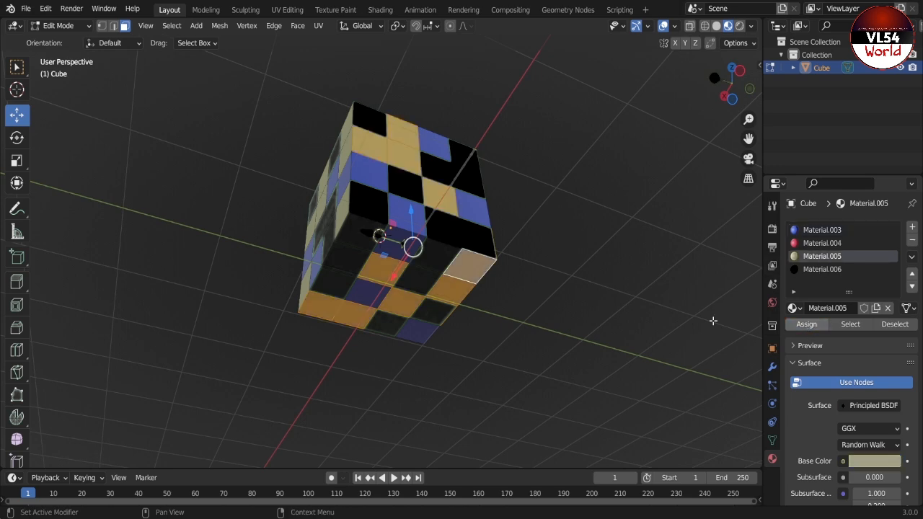
{"action": "key", "text": "alt+a"}
Select three blue faces on the cube's underside, assign the red Material.004 to them and clear the selection
{"action": "middle_click_drag", "start_coordinate": [569, 306], "coordinate": [416, 292]}
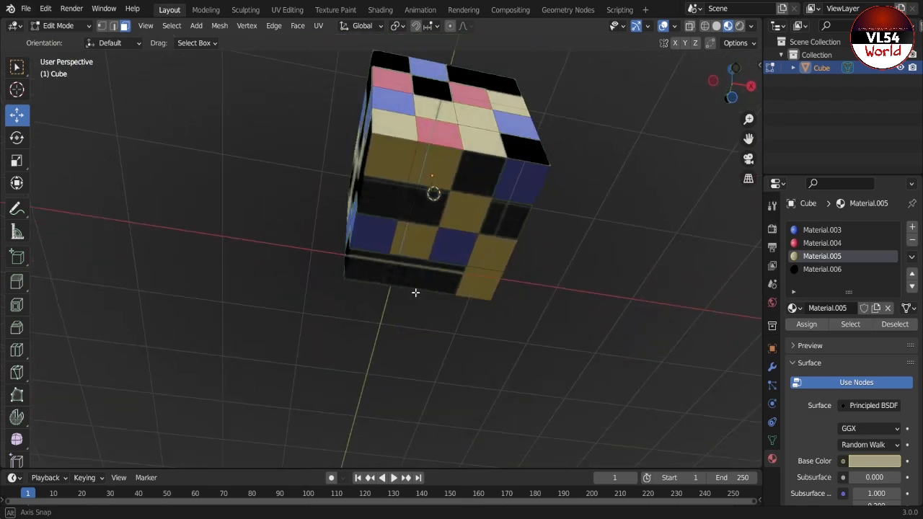
{"action": "left_click", "coordinate": [523, 184]}
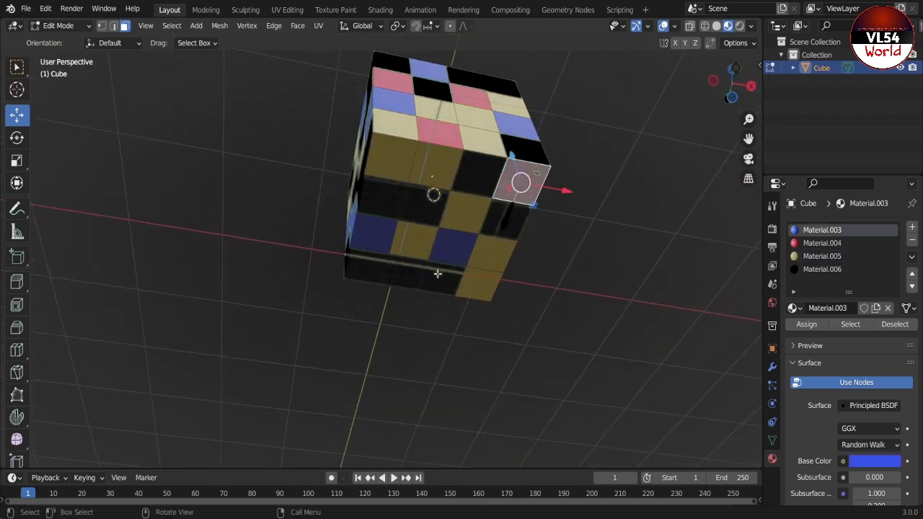
{"action": "left_click", "coordinate": [440, 253], "text": "shift"}
{"action": "left_click", "coordinate": [372, 245], "text": "shift"}
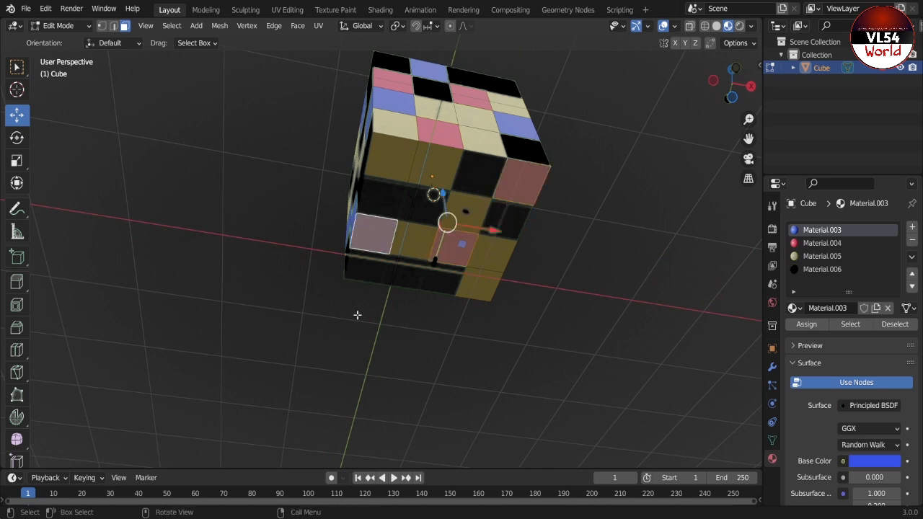
{"action": "middle_click_drag", "start_coordinate": [356, 315], "coordinate": [489, 388]}
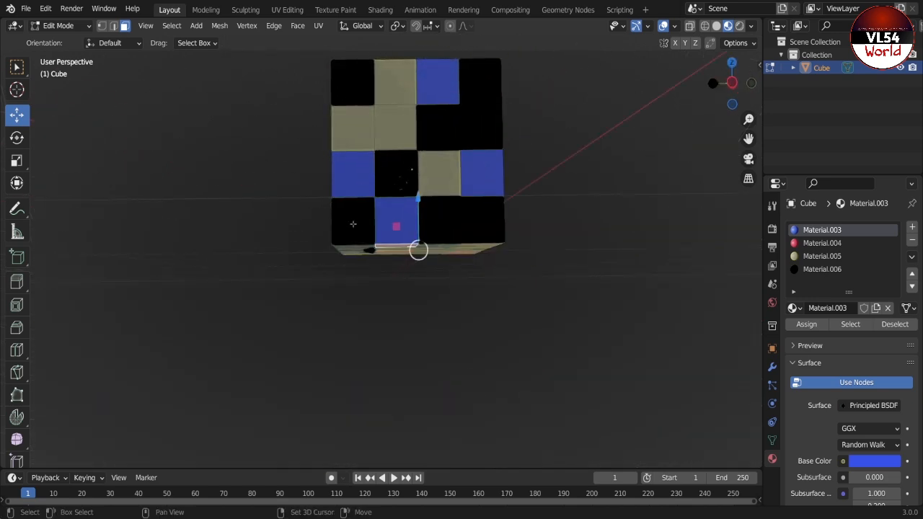
{"action": "left_click", "coordinate": [823, 245]}
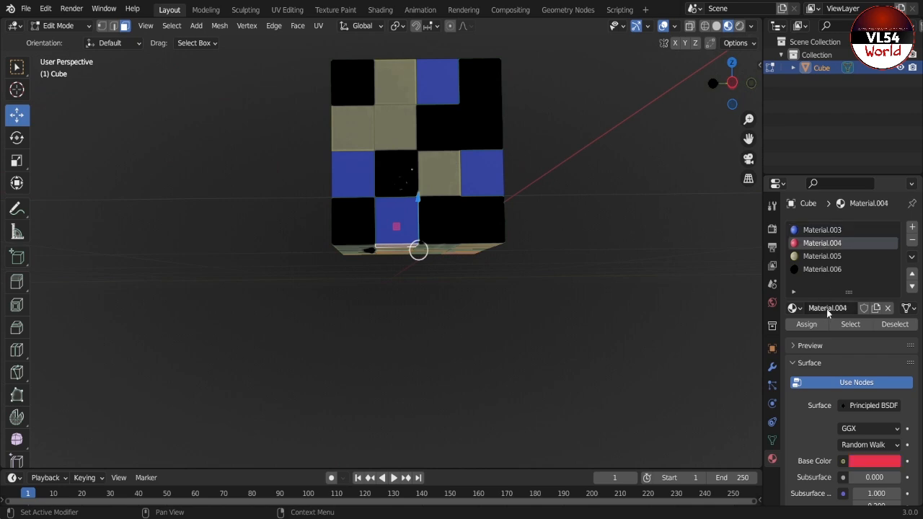
{"action": "left_click", "coordinate": [544, 340]}
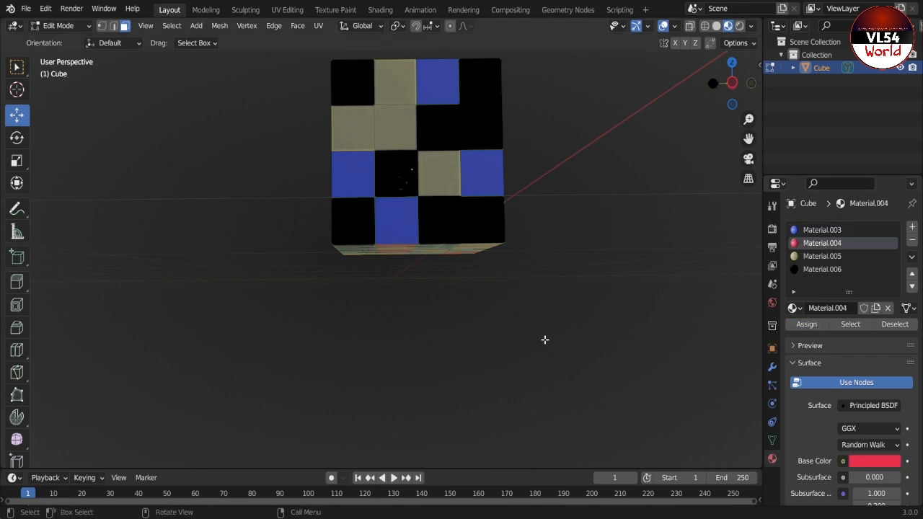
{"action": "middle_click_drag", "start_coordinate": [545, 340], "coordinate": [745, 145]}
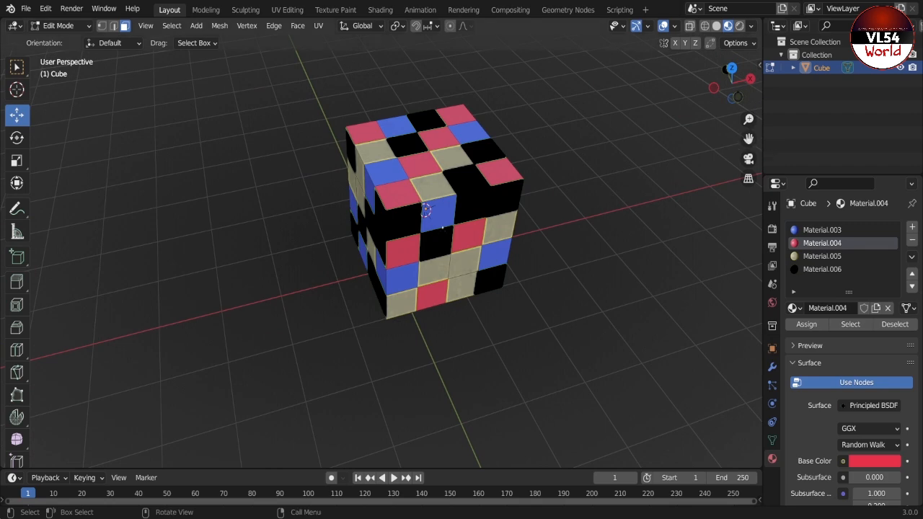
Return to Object Mode and deselect the cube
{"action": "key", "text": "Tab"}
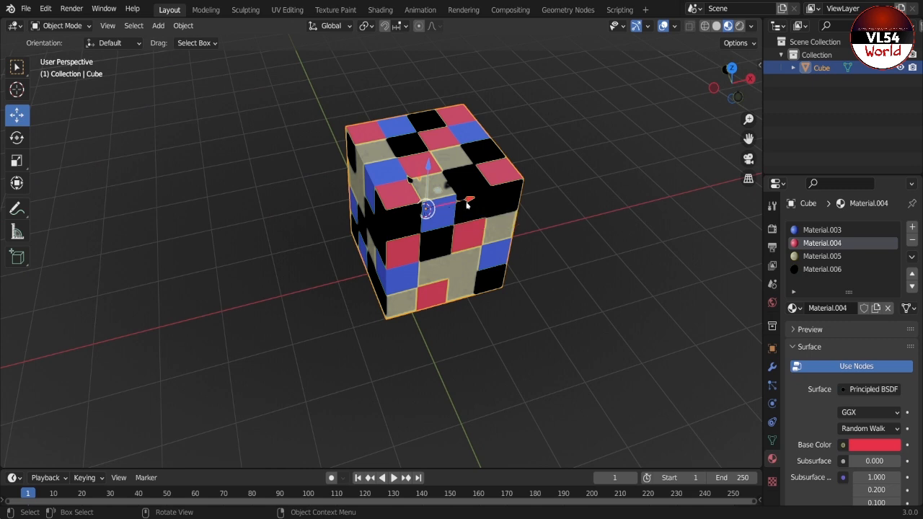
{"action": "left_click_drag", "start_coordinate": [467, 205], "coordinate": [432, 209]}
{"action": "left_click", "coordinate": [526, 309]}
{"action": "middle_click_drag", "start_coordinate": [515, 324], "coordinate": [514, 268]}
{"action": "scroll", "coordinate": [513, 261], "scroll_direction": "down", "scroll_amount": 3}
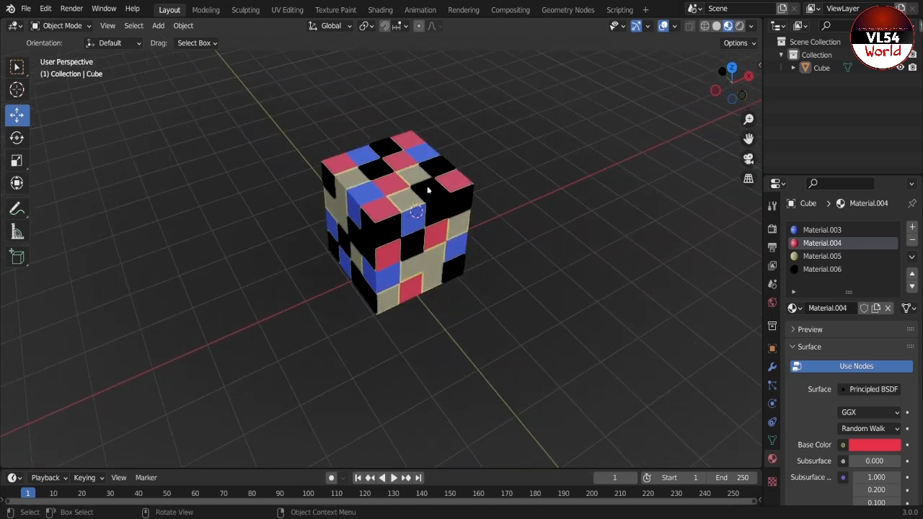
{"action": "scroll", "coordinate": [408, 149], "scroll_direction": "up", "scroll_amount": 2}
{"action": "scroll", "coordinate": [407, 149], "scroll_direction": "up", "scroll_amount": 3}
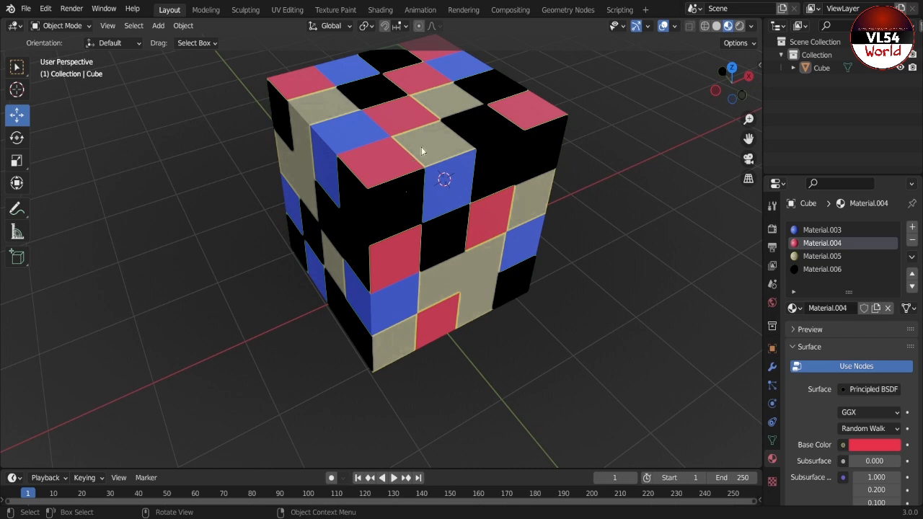
Show the viewport in solid shading and open the cube in Edit Mode with edge selection active
{"action": "left_click", "coordinate": [716, 26]}
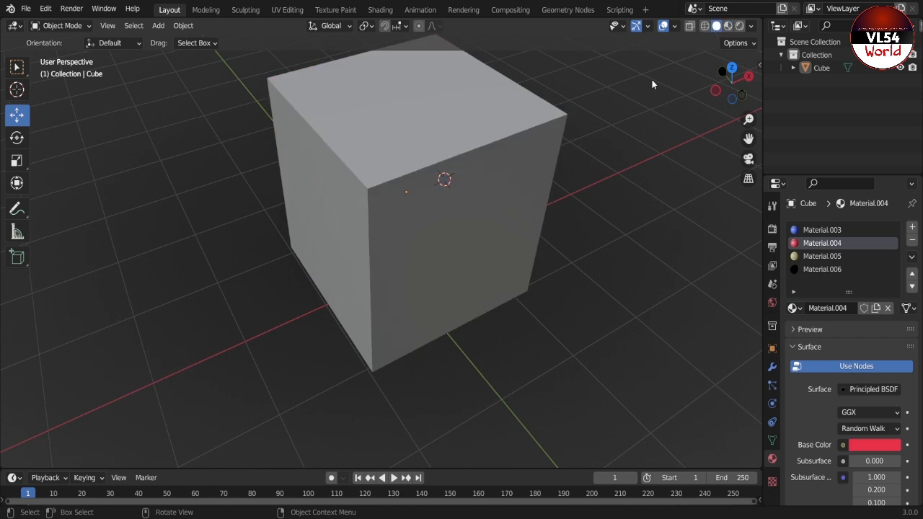
{"action": "left_click", "coordinate": [426, 155]}
{"action": "key", "text": "Tab"}
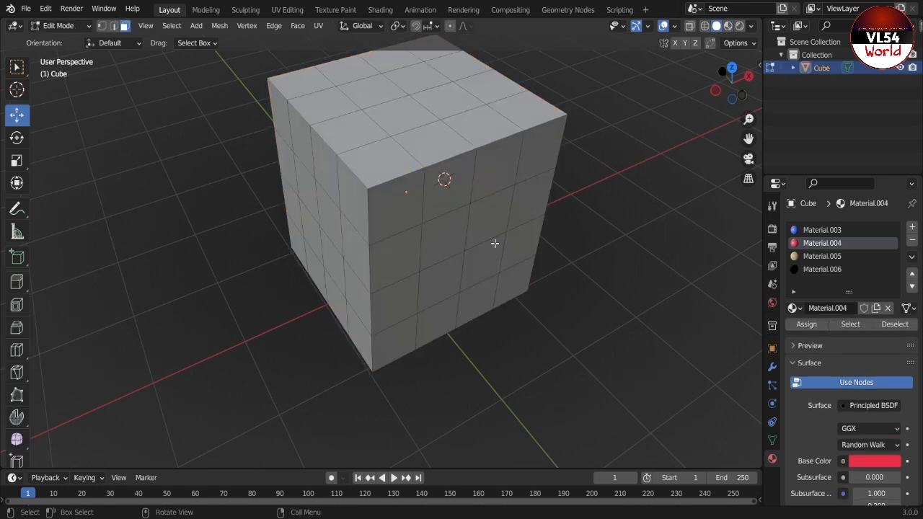
{"action": "left_click", "coordinate": [114, 26]}
{"action": "left_click", "coordinate": [383, 182]}
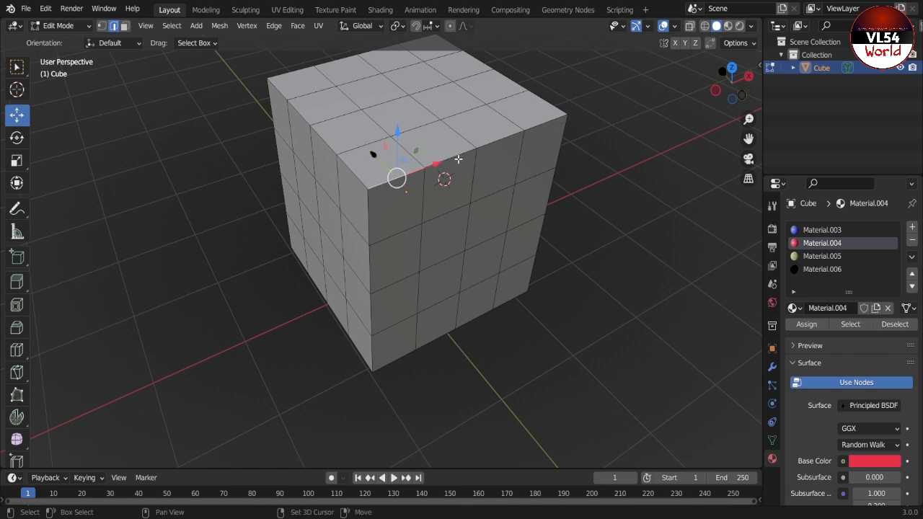
{"action": "left_click", "coordinate": [463, 155], "text": "shift"}
{"action": "left_click", "coordinate": [508, 136], "text": "shift"}
{"action": "left_click", "coordinate": [518, 85], "text": "shift"}
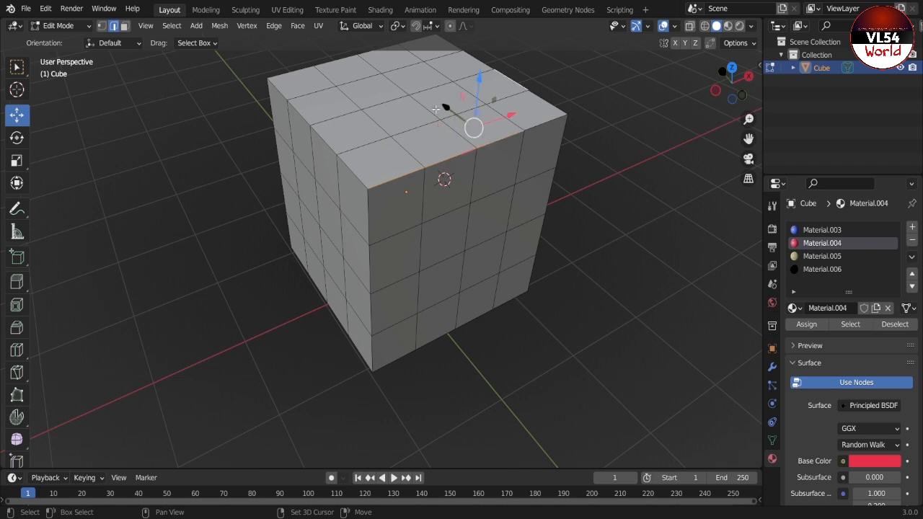
{"action": "left_click", "coordinate": [296, 112], "text": "shift"}
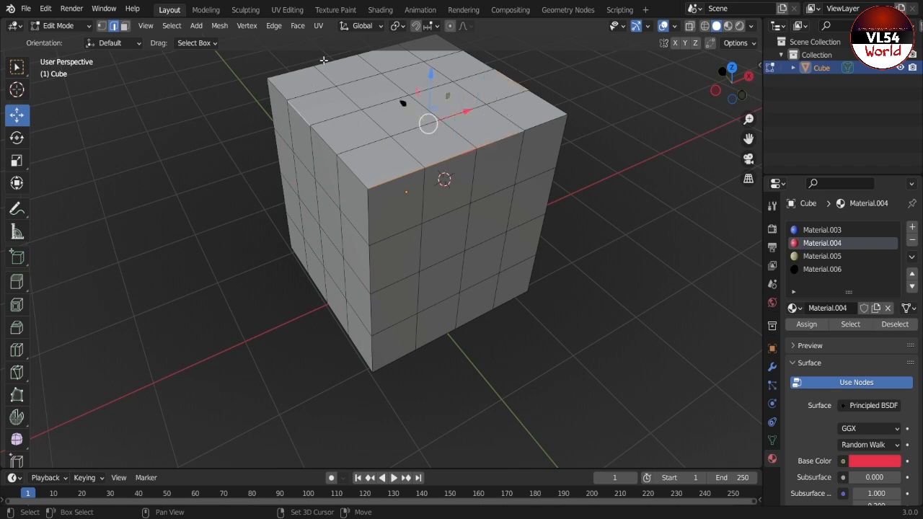
{"action": "left_click", "coordinate": [326, 62], "text": "shift"}
{"action": "left_click", "coordinate": [276, 89], "text": "alt"}
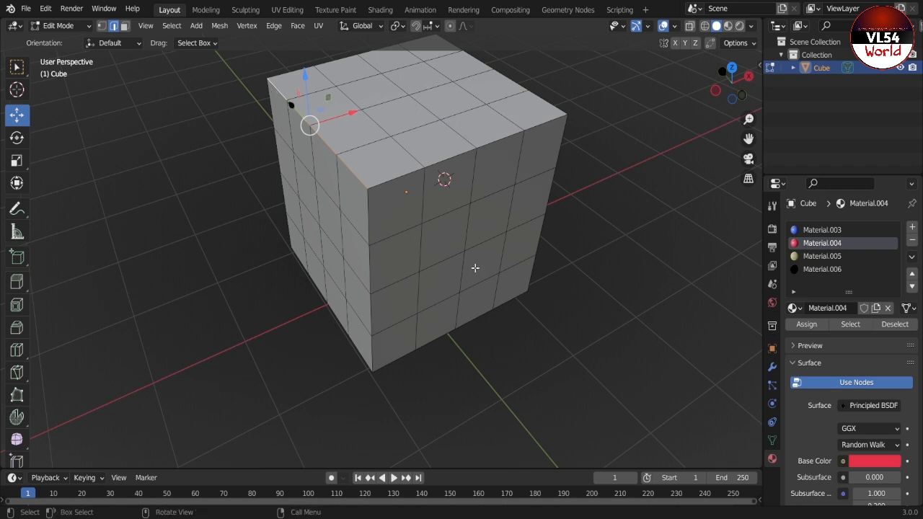
Select the complete edge loops along all four sides of the cube's top face
{"action": "mouse_move", "coordinate": [474, 267]}
{"action": "middle_mouse_down"}
{"action": "mouse_move", "coordinate": [495, 320]}
{"action": "mouse_move", "coordinate": [464, 272]}
{"action": "middle_mouse_up"}
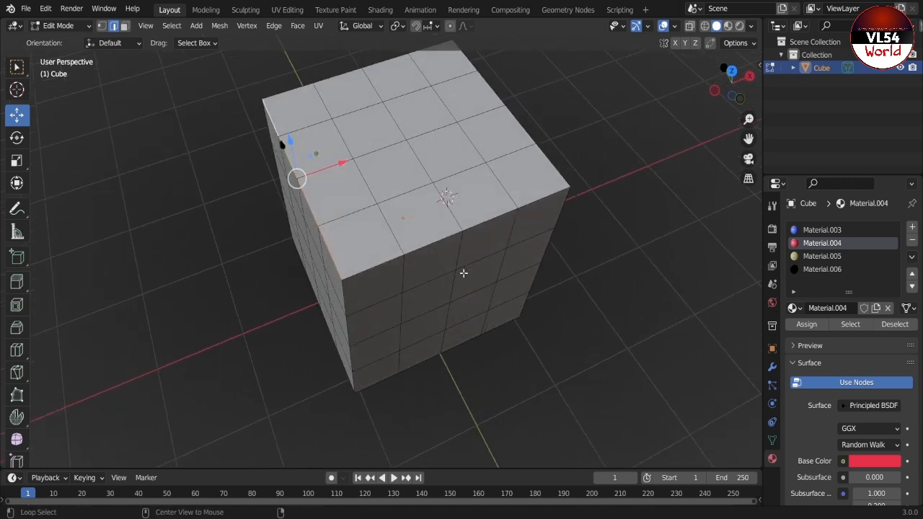
{"action": "left_click", "coordinate": [451, 235], "text": "alt"}
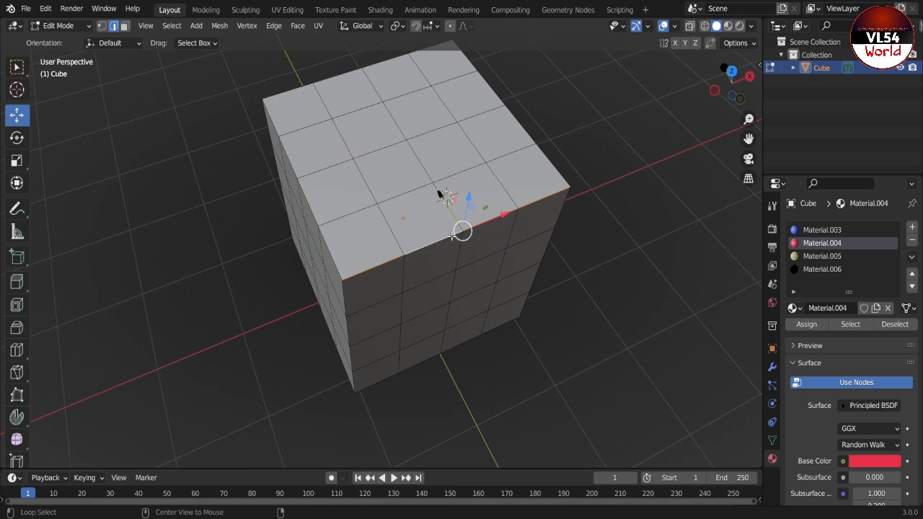
{"action": "left_click", "coordinate": [288, 157], "text": "alt+shift"}
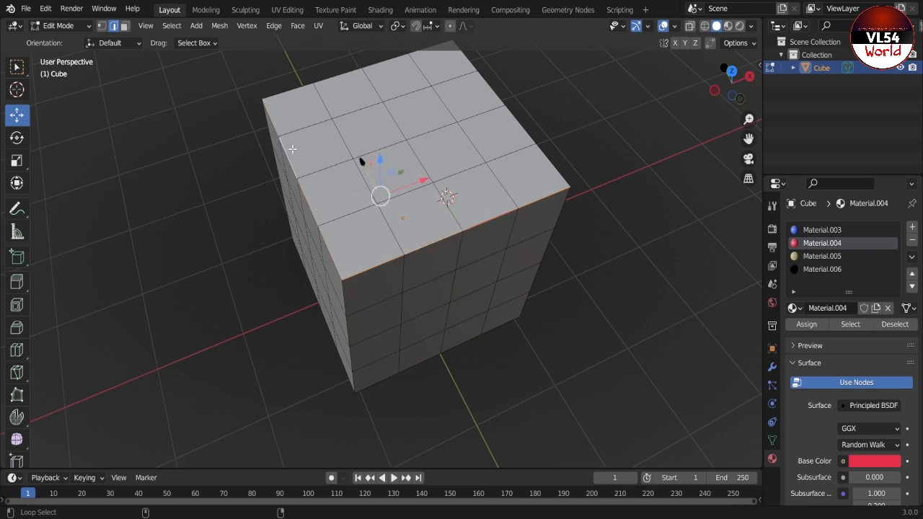
{"action": "left_click", "coordinate": [295, 88], "text": "alt+shift"}
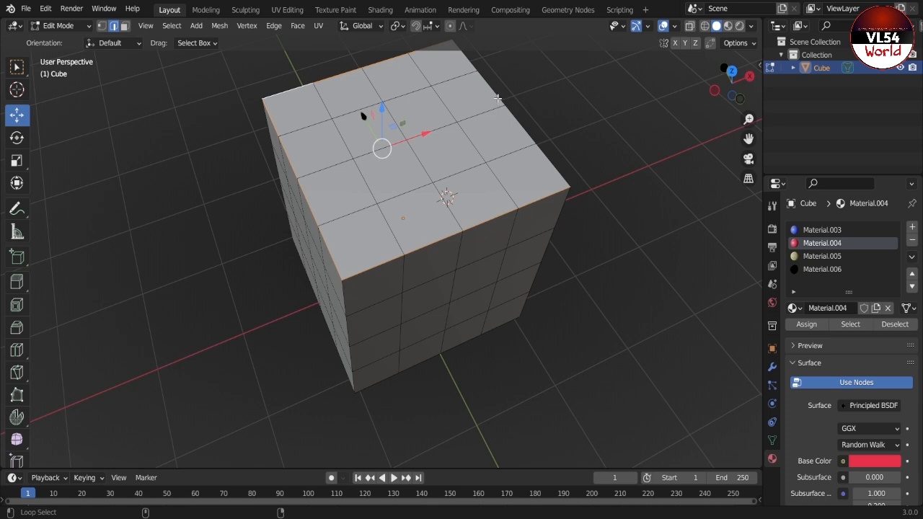
{"action": "left_click", "coordinate": [498, 98], "text": "alt+shift"}
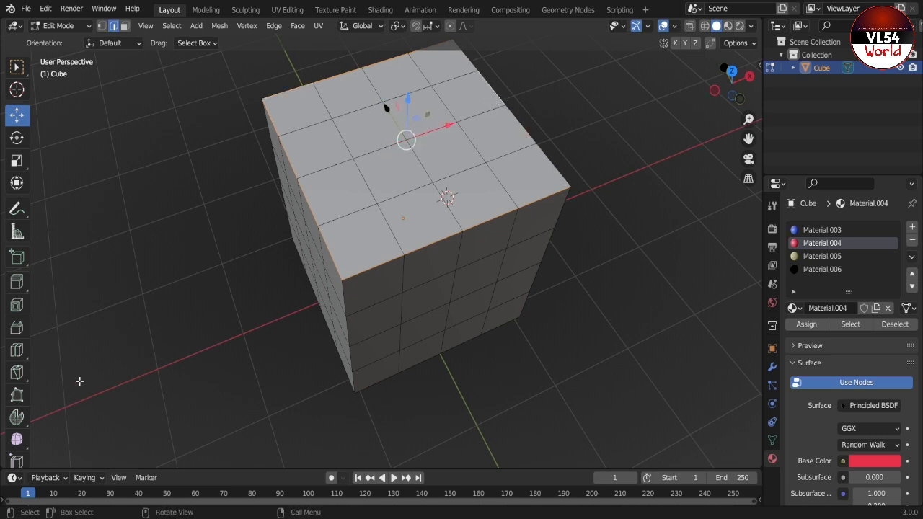
Bevel the selected top edges slightly with one segment
{"action": "left_click", "coordinate": [17, 327]}
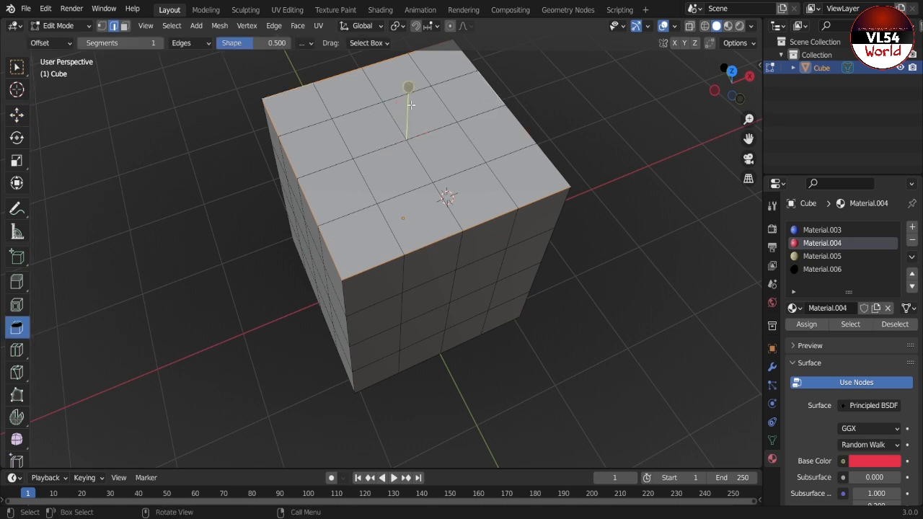
{"action": "mouse_move", "coordinate": [409, 87]}
{"action": "left_mouse_down"}
{"action": "mouse_move", "coordinate": [415, 65]}
{"action": "mouse_move", "coordinate": [423, 77]}
{"action": "left_mouse_up"}
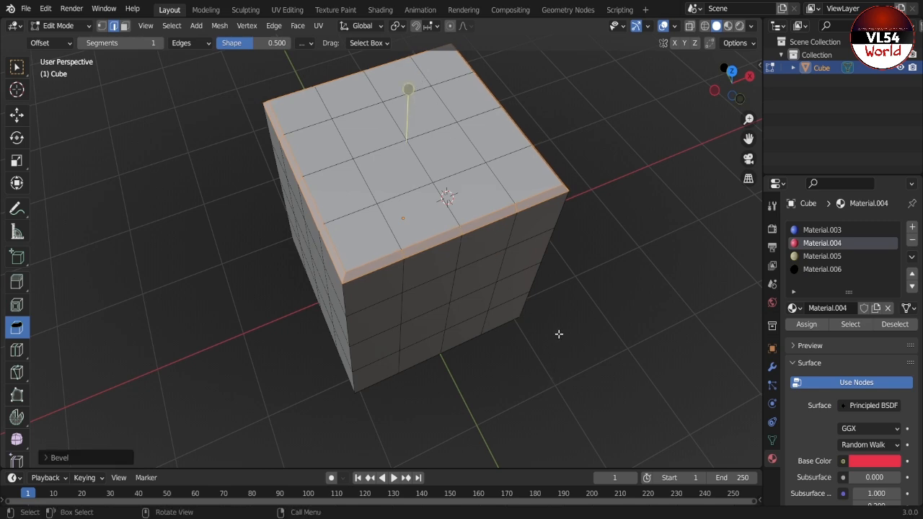
{"action": "middle_click_drag", "start_coordinate": [559, 334], "coordinate": [512, 305]}
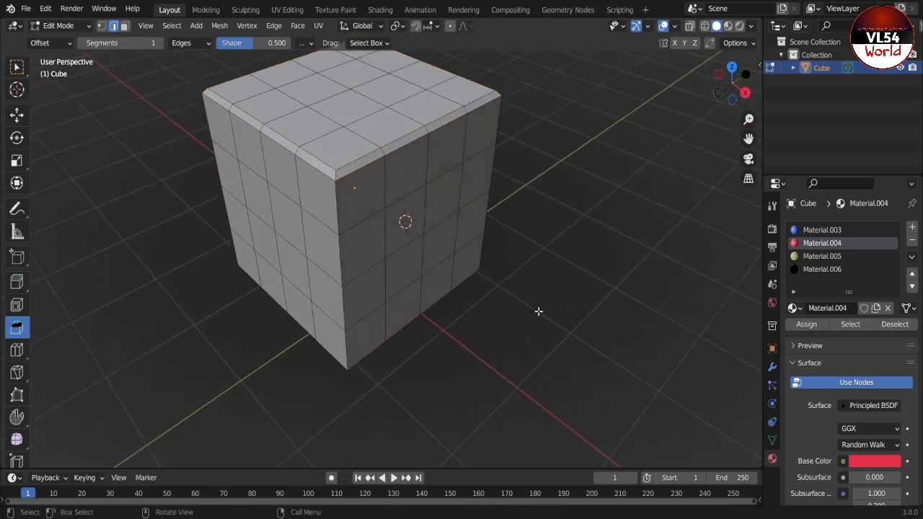
Return to Object Mode and show the beveled cube deselected with Material Preview shading
{"action": "key", "text": "Tab"}
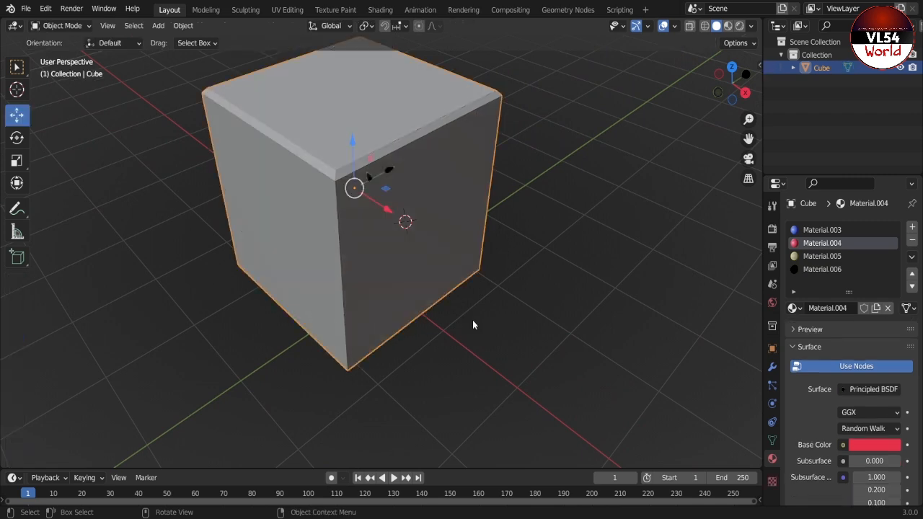
{"action": "left_click", "coordinate": [724, 26]}
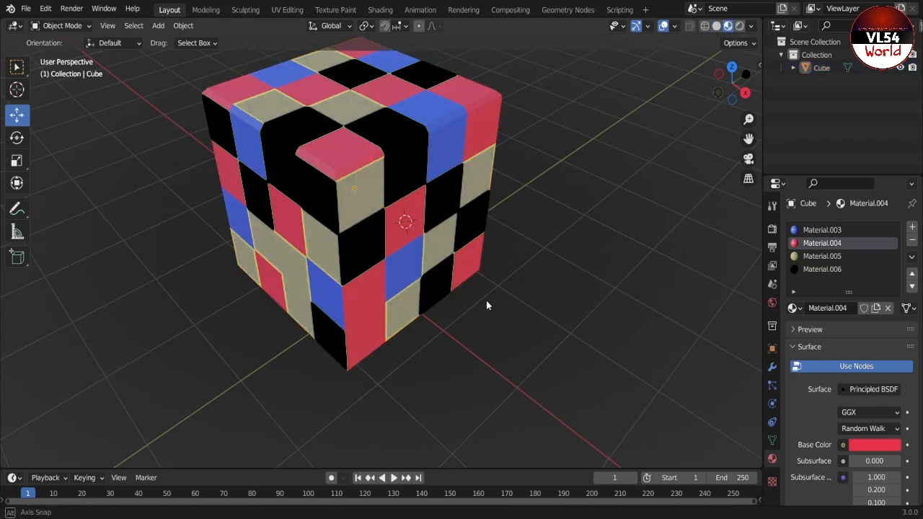
{"action": "middle_click_drag", "start_coordinate": [488, 305], "coordinate": [675, 326]}
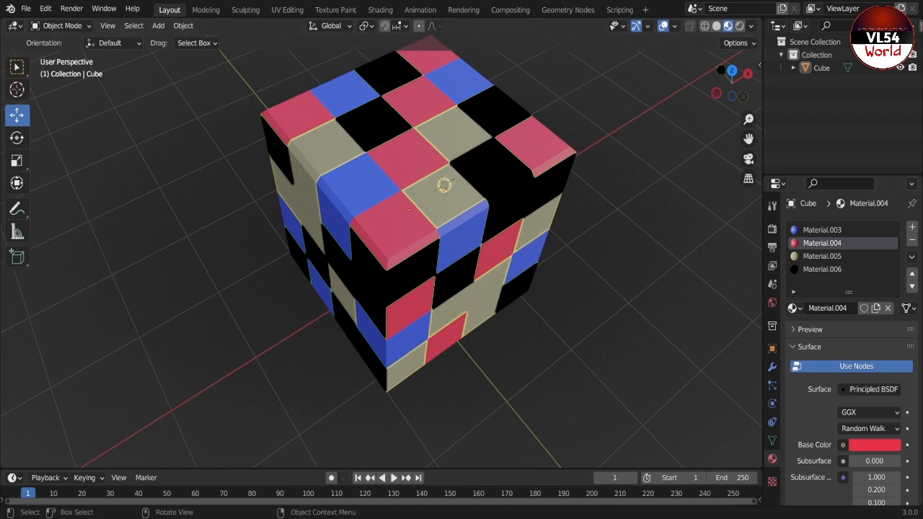
Switch the viewport to Rendered shading and frame the whole cube
{"action": "left_click", "coordinate": [740, 25]}
{"action": "scroll", "coordinate": [527, 269], "scroll_direction": "up", "scroll_amount": 1}
{"action": "middle_click_drag", "start_coordinate": [528, 269], "coordinate": [518, 197]}
{"action": "scroll", "coordinate": [518, 197], "scroll_direction": "down", "scroll_amount": 4}
{"action": "scroll", "coordinate": [521, 236], "scroll_direction": "down", "scroll_amount": 1}
{"action": "middle_click_drag", "start_coordinate": [501, 291], "coordinate": [536, 289]}
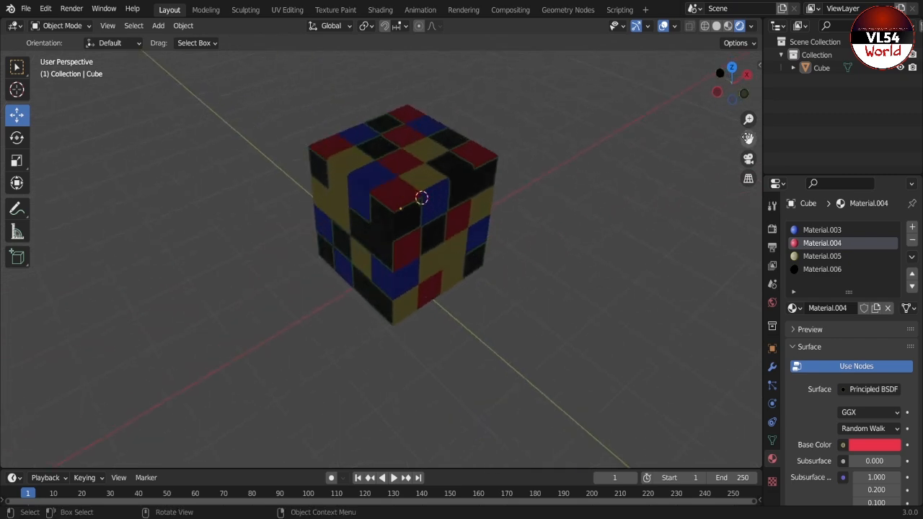
{"action": "left_click_drag", "start_coordinate": [749, 138], "coordinate": [628, 156]}
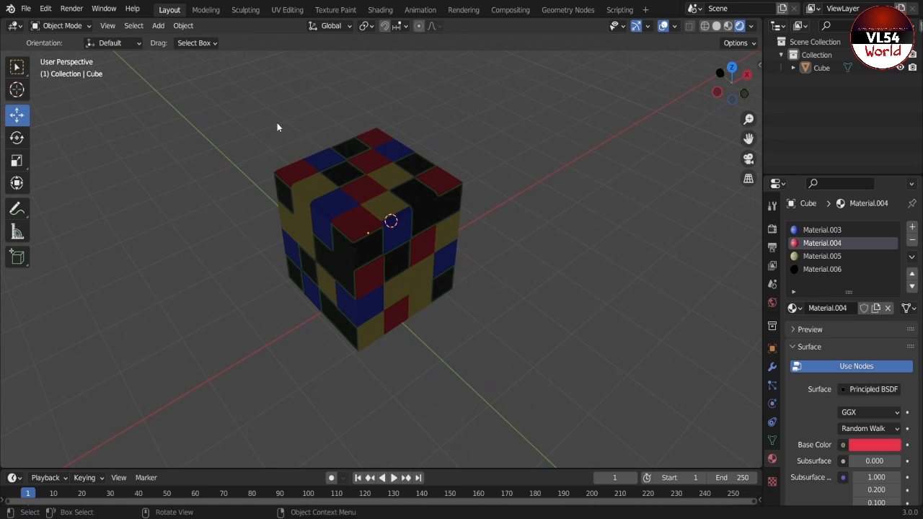
{"action": "scroll", "coordinate": [277, 123], "scroll_direction": "up", "scroll_amount": 2}
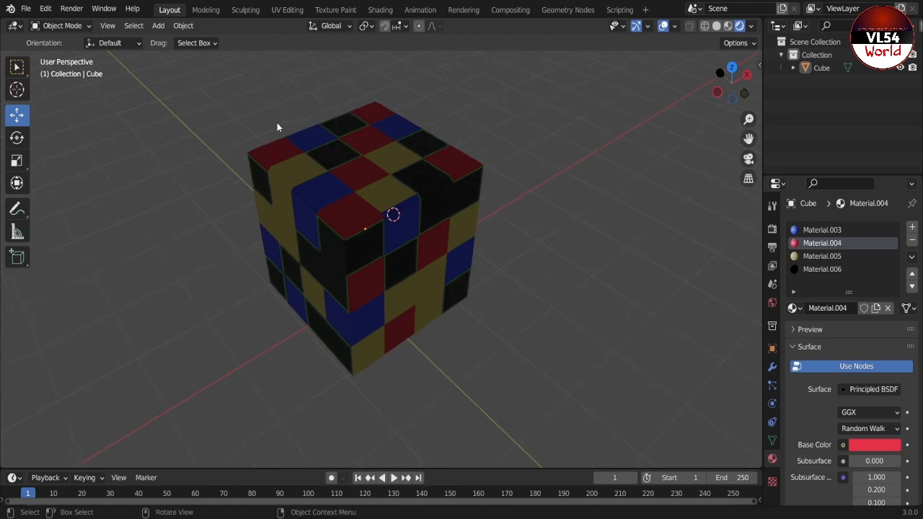
Add a point light to the scene at the 3D cursor
{"action": "left_click", "coordinate": [158, 27]}
{"action": "mouse_move", "coordinate": [203, 216]}
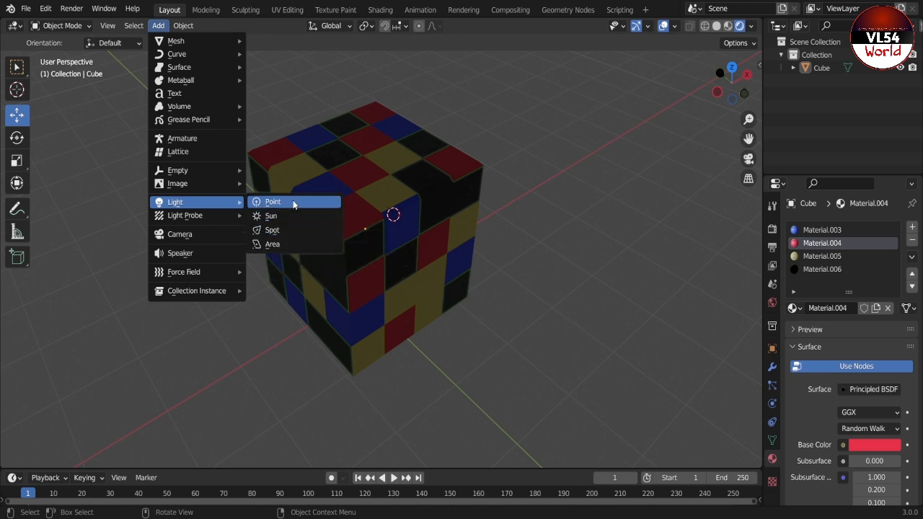
{"action": "left_click", "coordinate": [293, 203]}
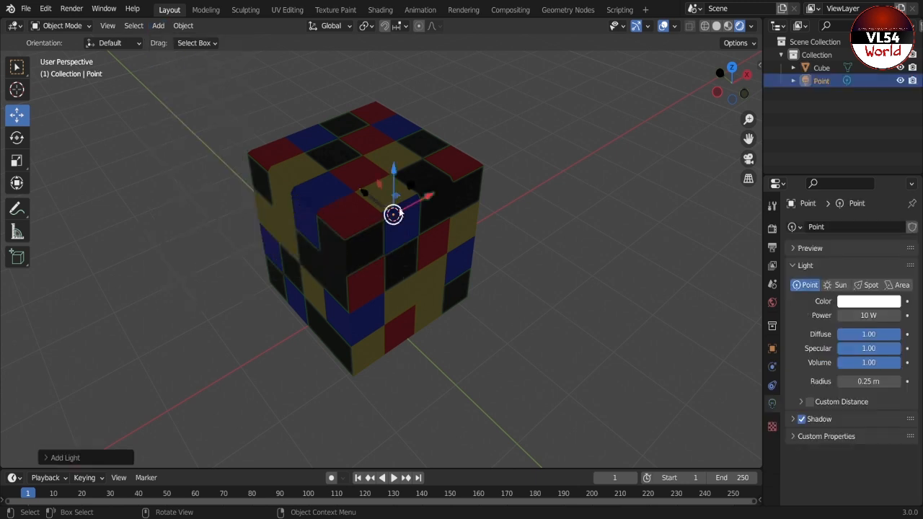
Raise the point light above the cube along Z and set its power to 78.5 W
{"action": "scroll", "coordinate": [394, 173], "scroll_direction": "down", "scroll_amount": 4}
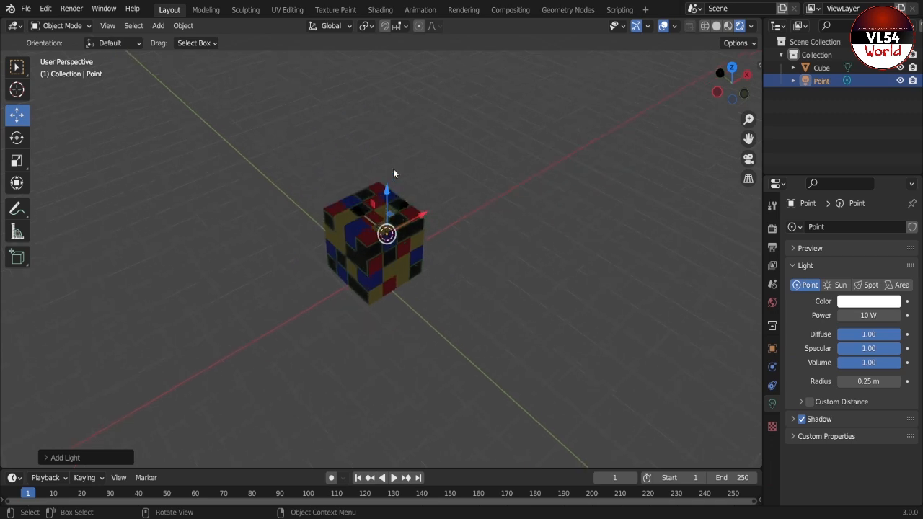
{"action": "left_click_drag", "start_coordinate": [387, 192], "coordinate": [393, 120]}
{"action": "left_click_drag", "start_coordinate": [868, 315], "coordinate": [906, 315]}
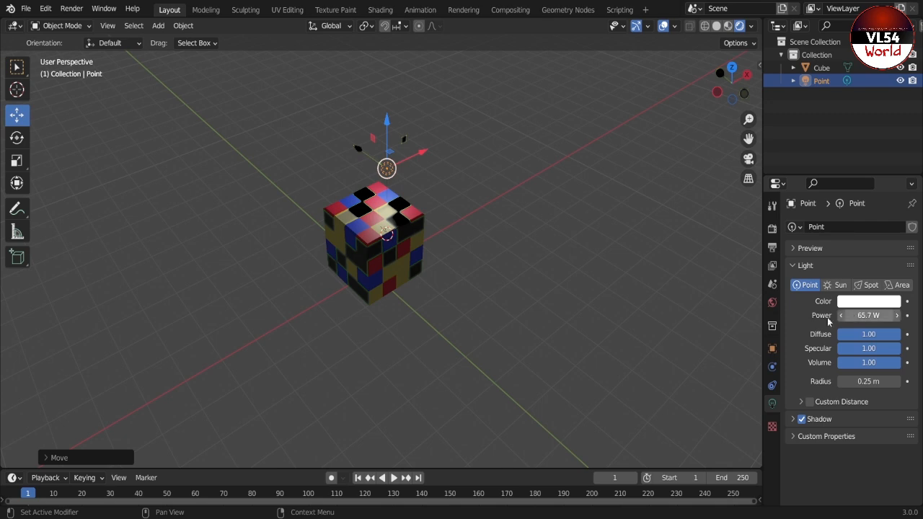
{"action": "left_click_drag", "start_coordinate": [847, 315], "coordinate": [858, 315]}
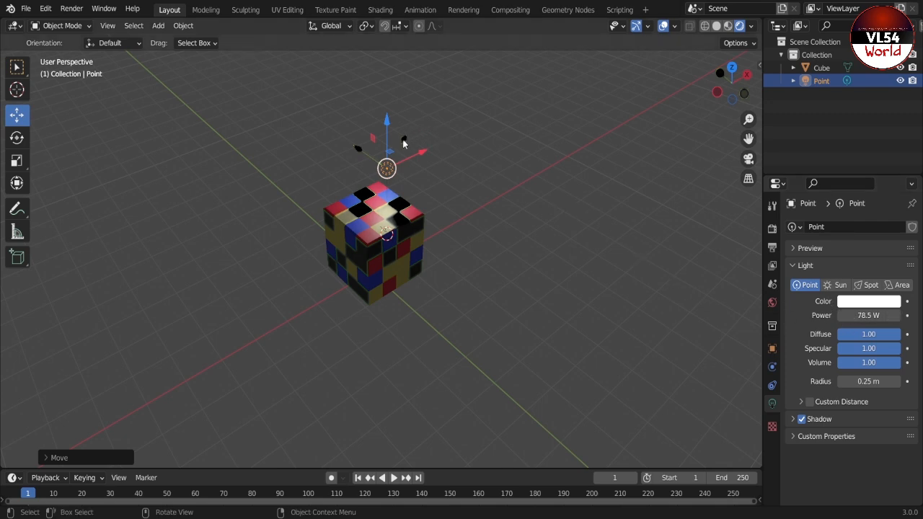
Rotate the point light above the cube, both freely and about the Y axis, and deselect it
{"action": "key", "text": "r"}
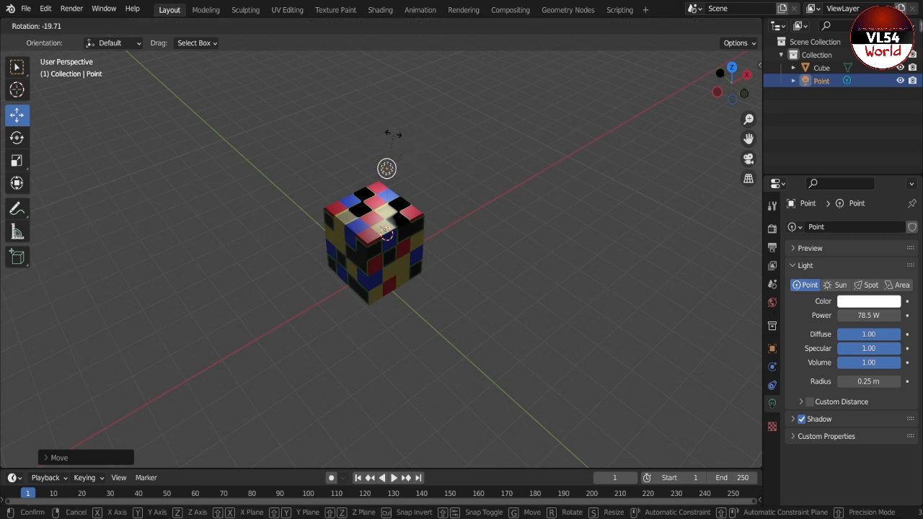
{"action": "left_click", "coordinate": [394, 137]}
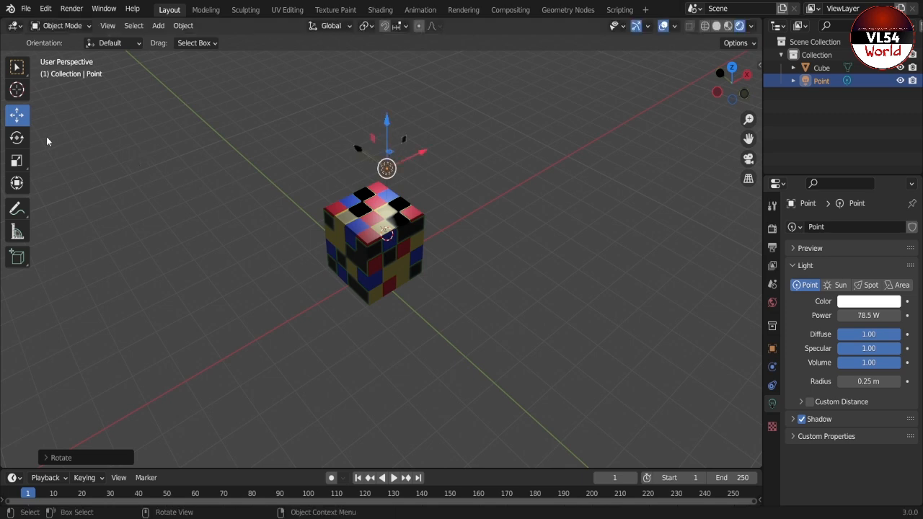
{"action": "left_click", "coordinate": [21, 139]}
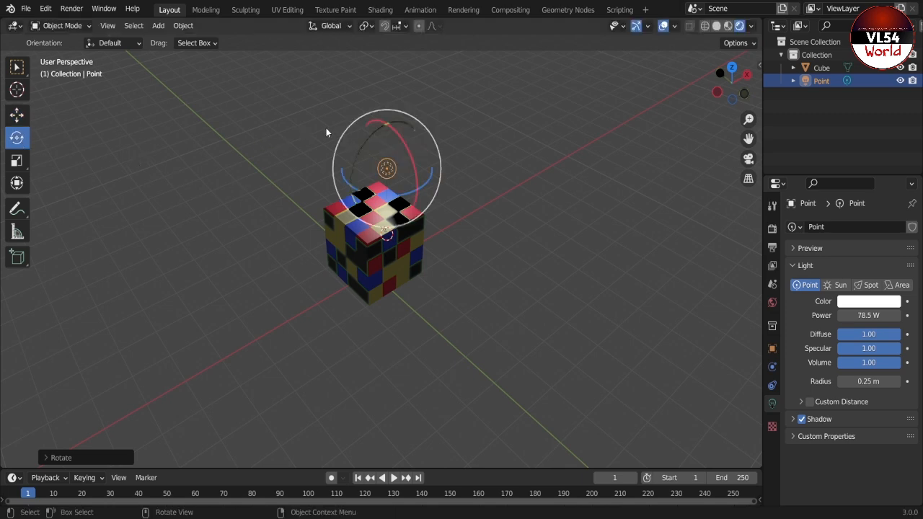
{"action": "left_click", "coordinate": [371, 142]}
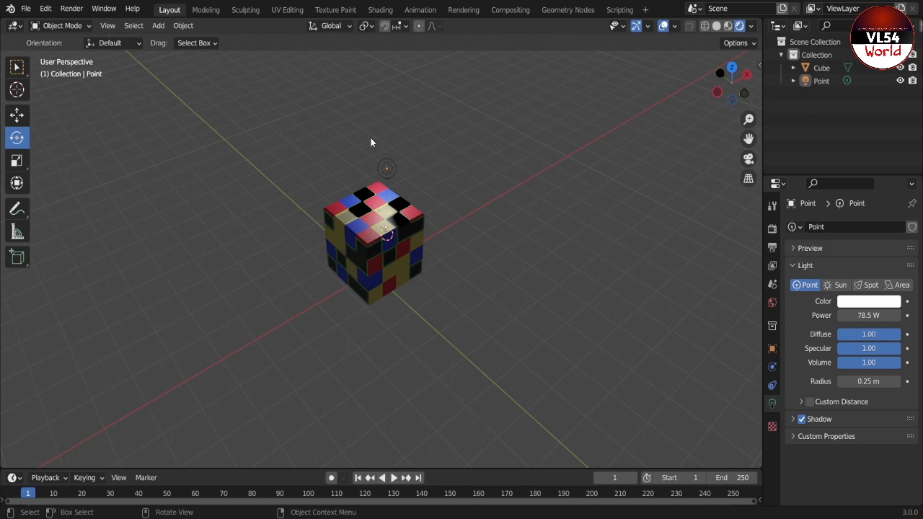
{"action": "left_click", "coordinate": [390, 168]}
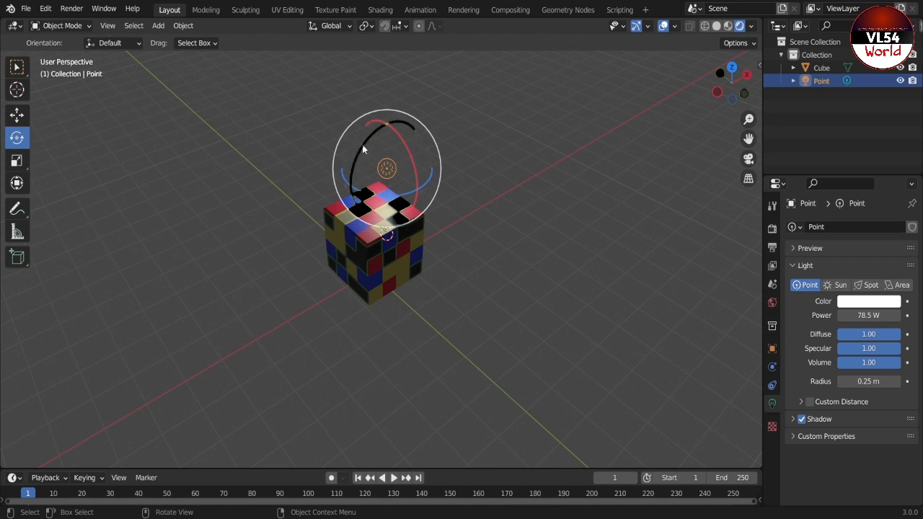
{"action": "mouse_move", "coordinate": [362, 144]}
{"action": "left_mouse_down"}
{"action": "mouse_move", "coordinate": [373, 130]}
{"action": "mouse_move", "coordinate": [357, 155]}
{"action": "mouse_move", "coordinate": [368, 140]}
{"action": "left_mouse_up"}
{"action": "left_click", "coordinate": [456, 277]}
{"action": "middle_click_drag", "start_coordinate": [456, 277], "coordinate": [476, 264]}
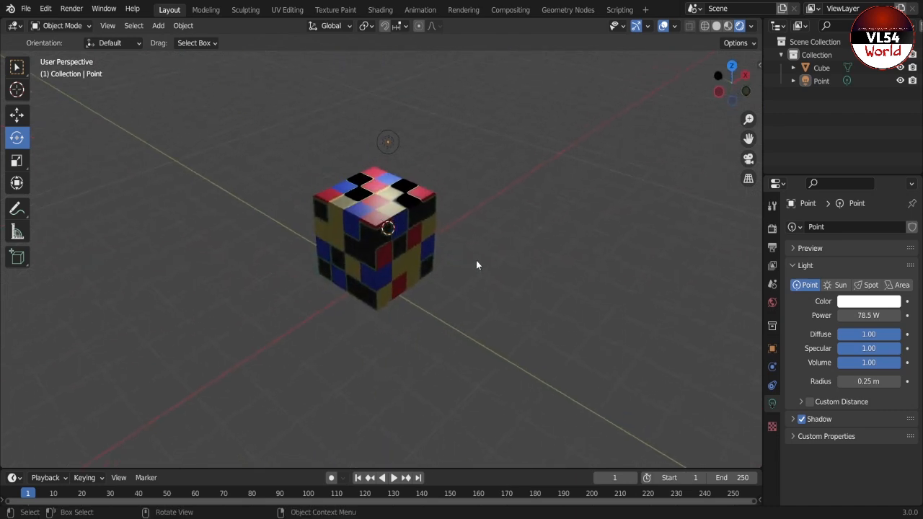
Duplicate the point light above the cube and start moving the copy
{"action": "left_click", "coordinate": [390, 144]}
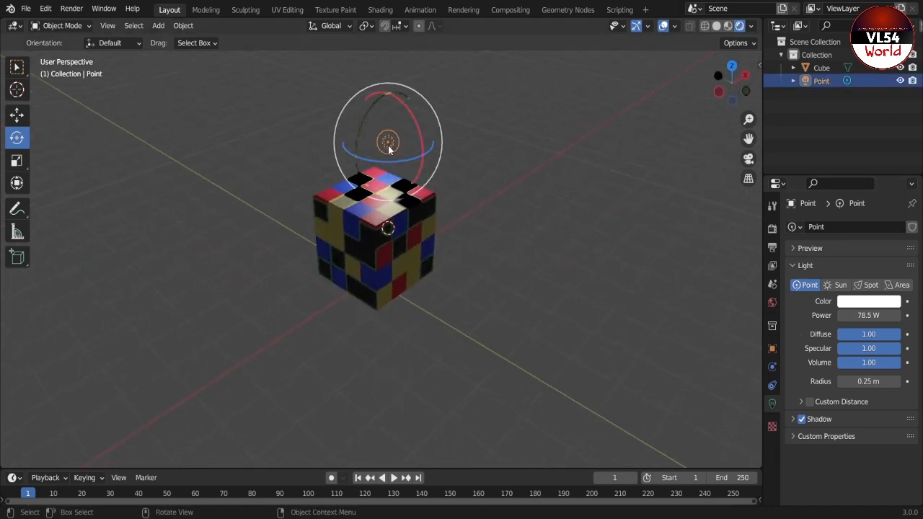
{"action": "left_click", "coordinate": [16, 115]}
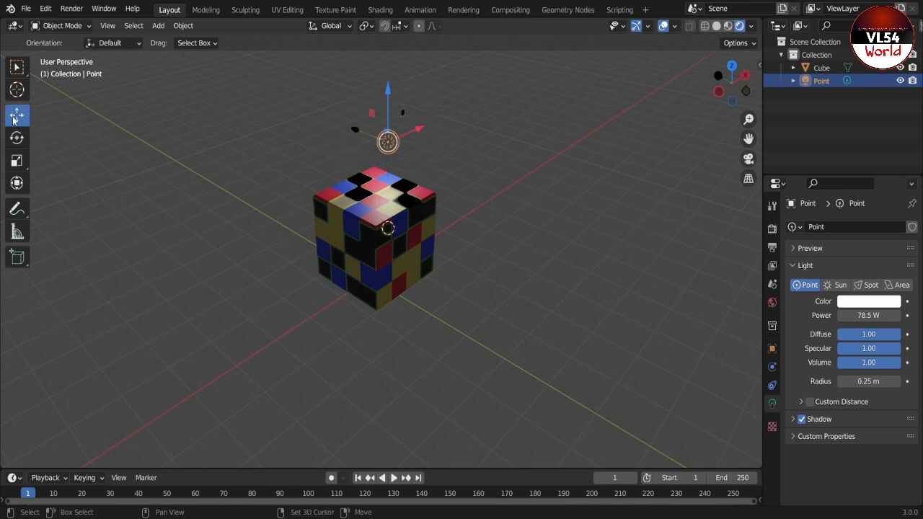
{"action": "key", "text": "shift+d"}
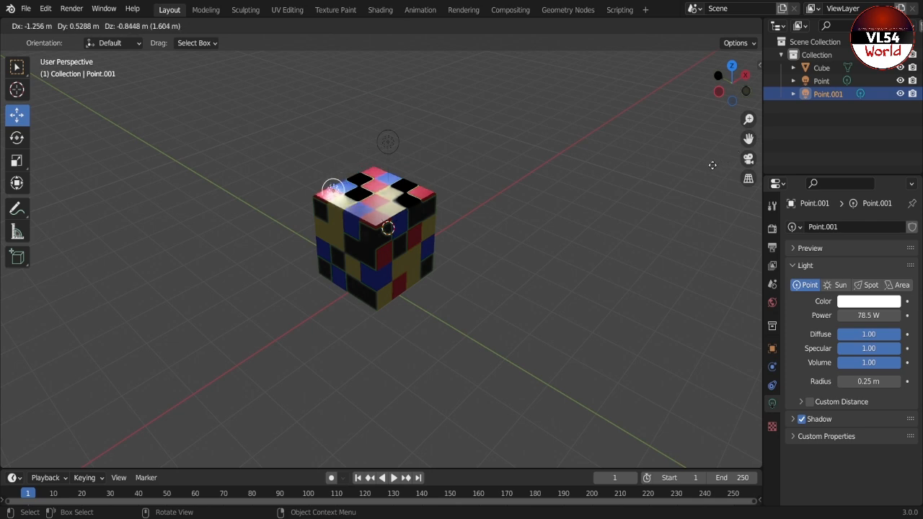